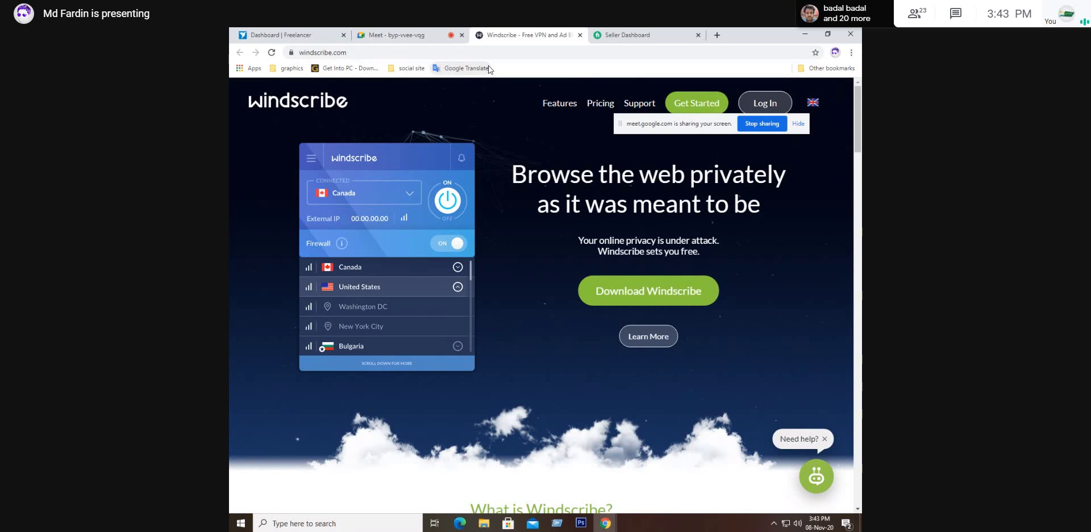
Toggle the Meet microphone off and back on, then open Windscribe's download page
{"action": "left_click", "coordinate": [419, 35]}
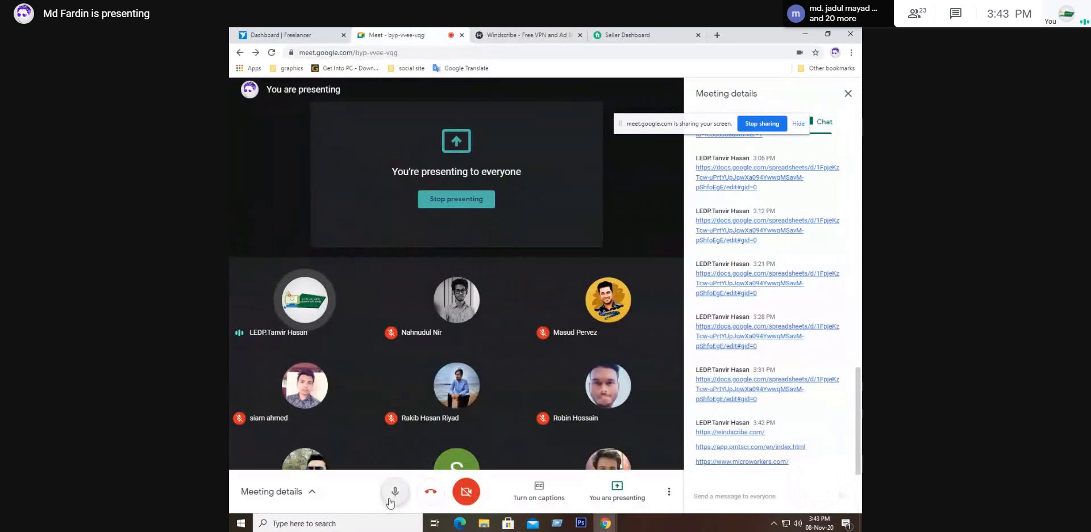
{"action": "left_click", "coordinate": [386, 493]}
{"action": "left_click", "coordinate": [383, 495]}
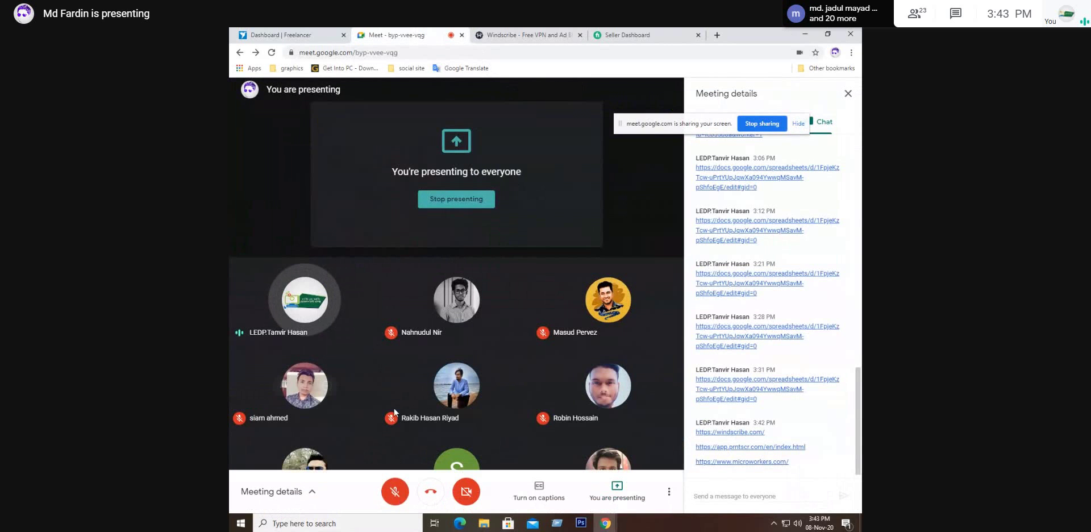
{"action": "left_click", "coordinate": [504, 35]}
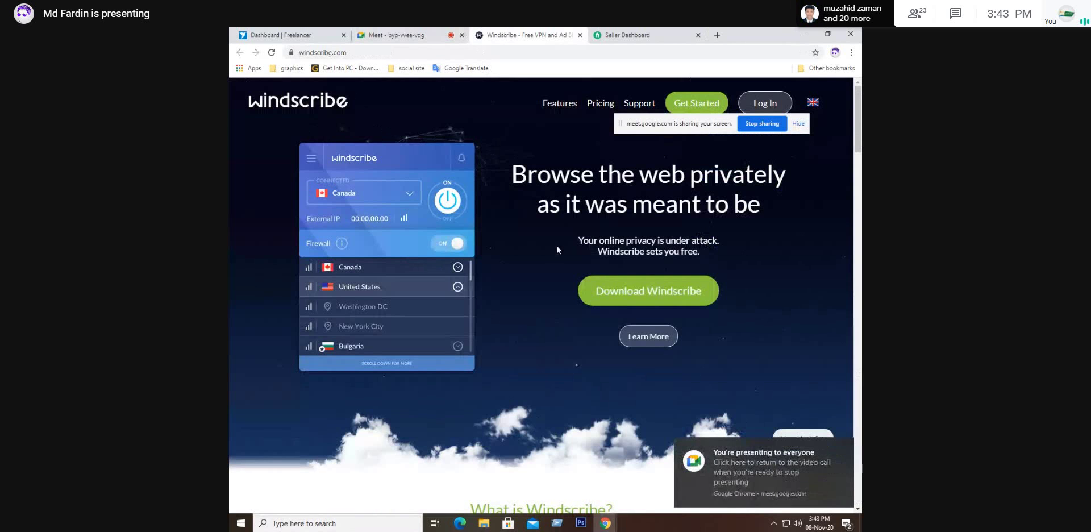
{"action": "left_click", "coordinate": [611, 301]}
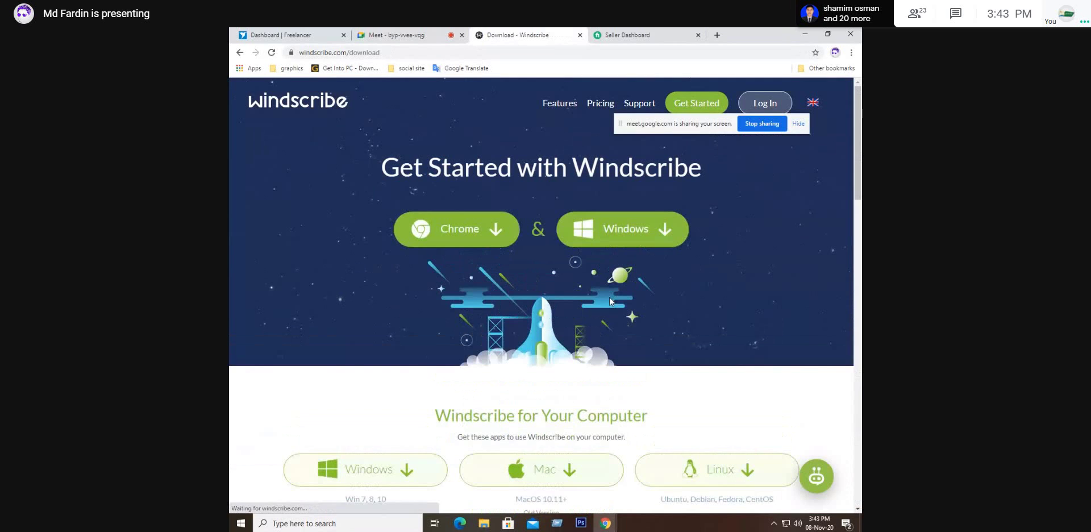
Download the Windows version of Windscribe and open the Lightshot link from the Meet chat
{"action": "left_click", "coordinate": [620, 246]}
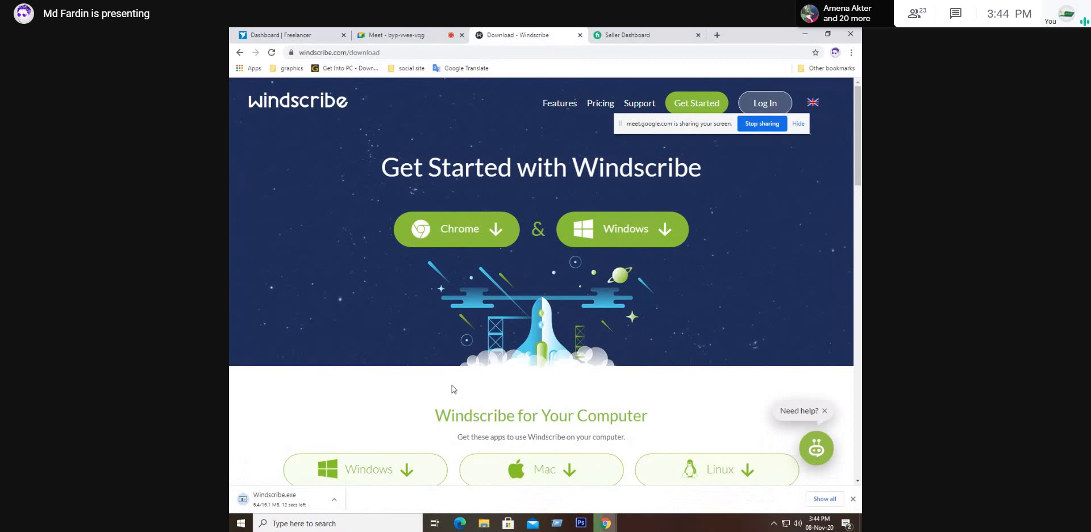
{"action": "key", "text": "ctrl+shift+Tab"}
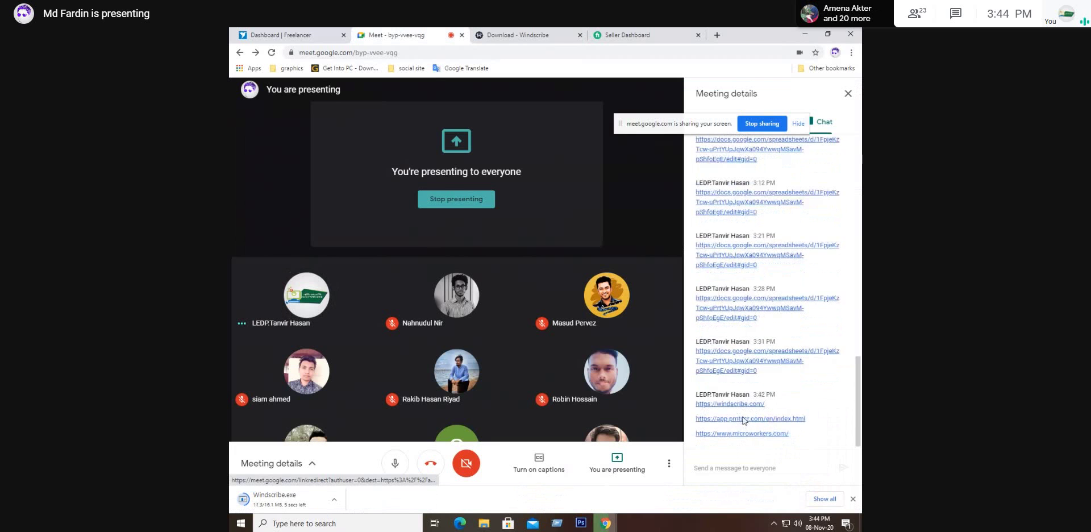
{"action": "left_click", "coordinate": [742, 419]}
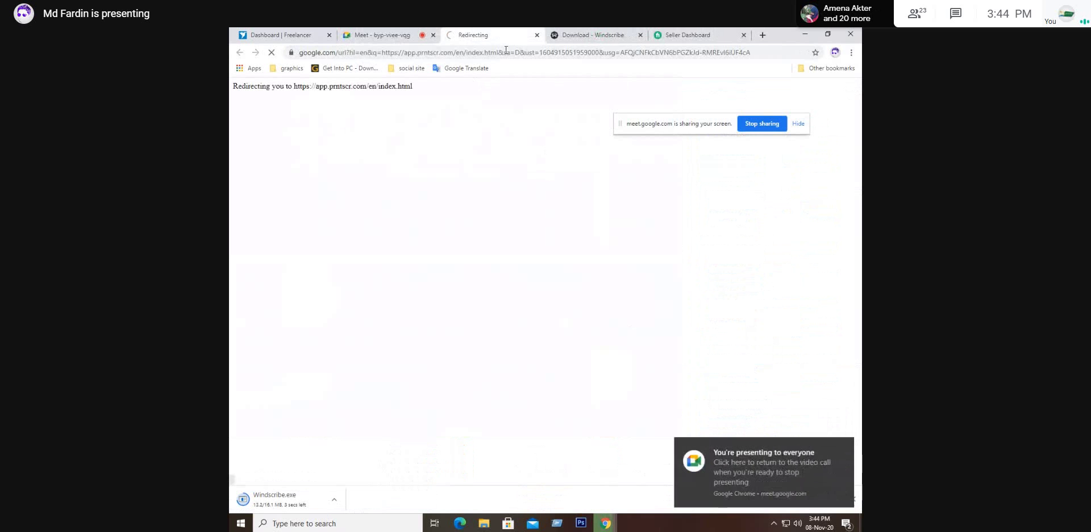
Back on Windscribe, hide the screen-sharing notice and open the Login page
{"action": "left_click", "coordinate": [593, 32]}
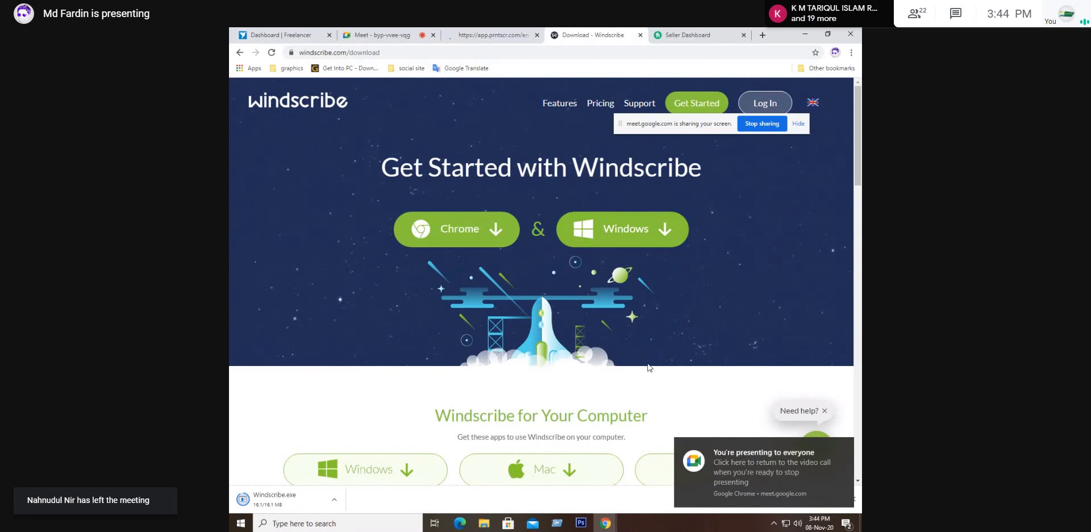
{"action": "left_click", "coordinate": [797, 124]}
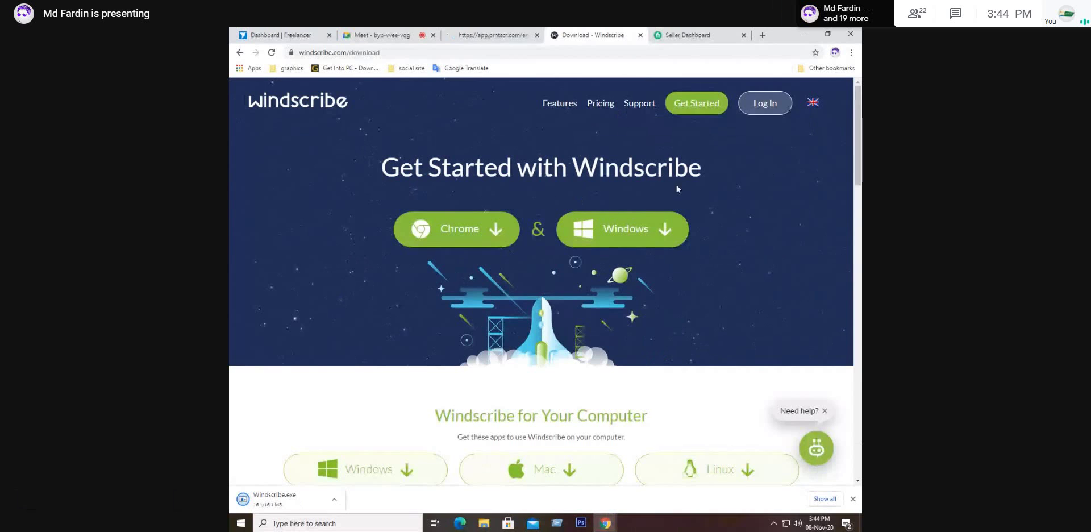
{"action": "left_click", "coordinate": [771, 109]}
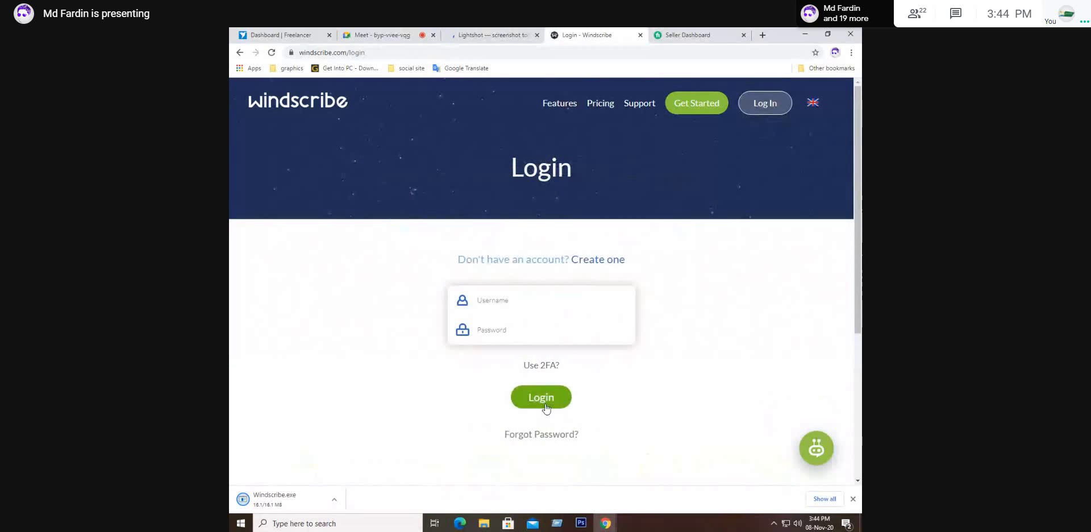
Open the Windscribe sign-up form and enter a new username
{"action": "left_click", "coordinate": [594, 261]}
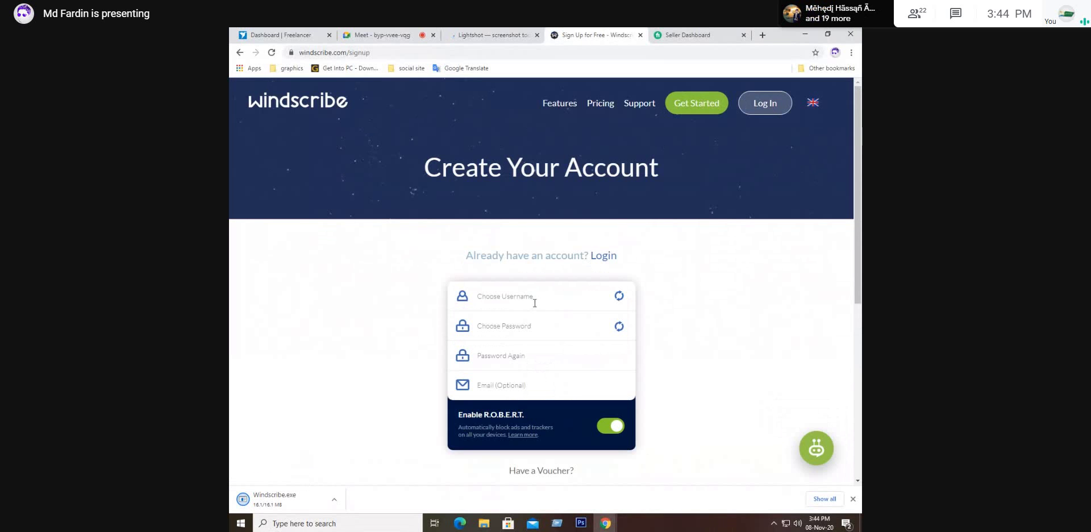
{"action": "left_click", "coordinate": [534, 302]}
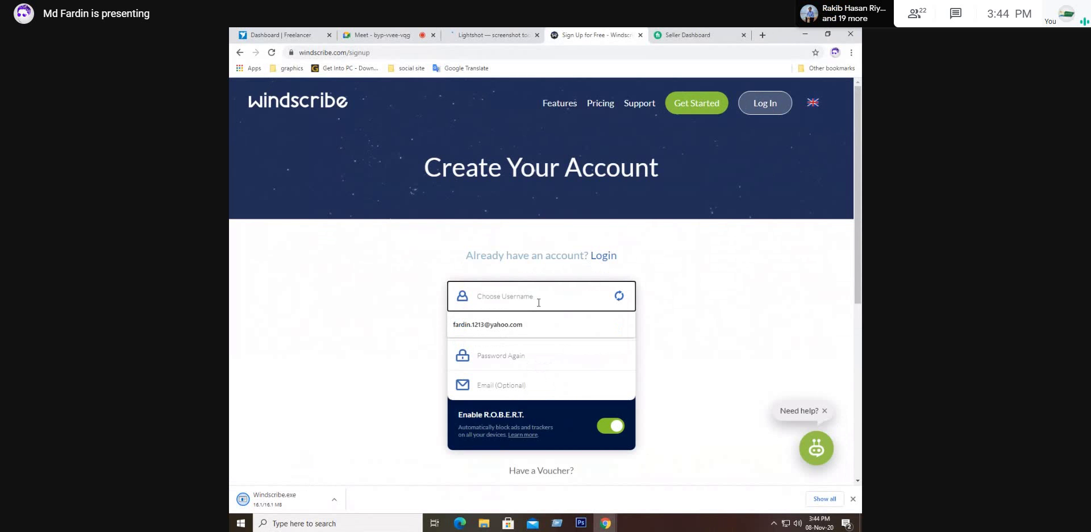
{"action": "type", "text": "fardin88"}
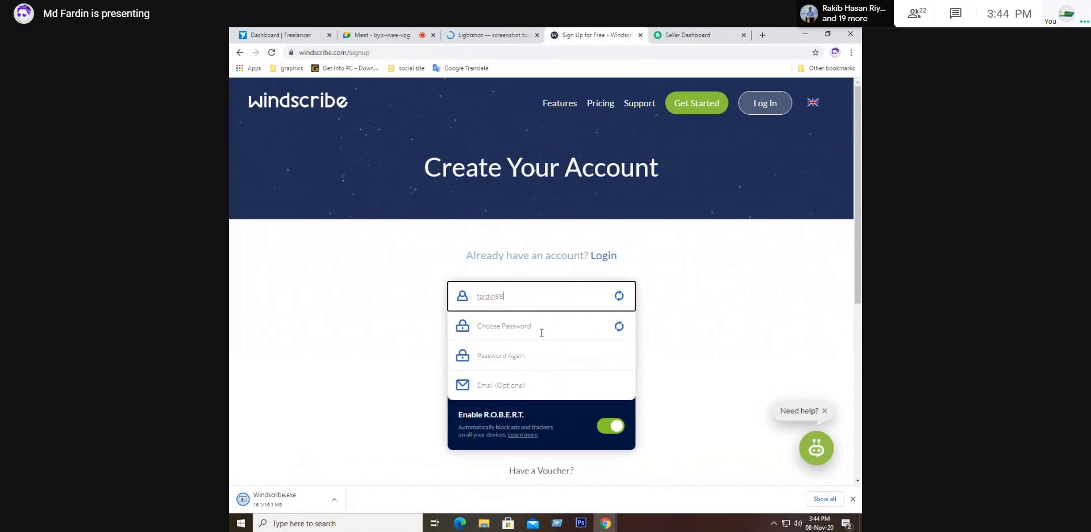
Enter the password in both password fields and pick the suggested e-mail address
{"action": "left_click", "coordinate": [541, 332]}
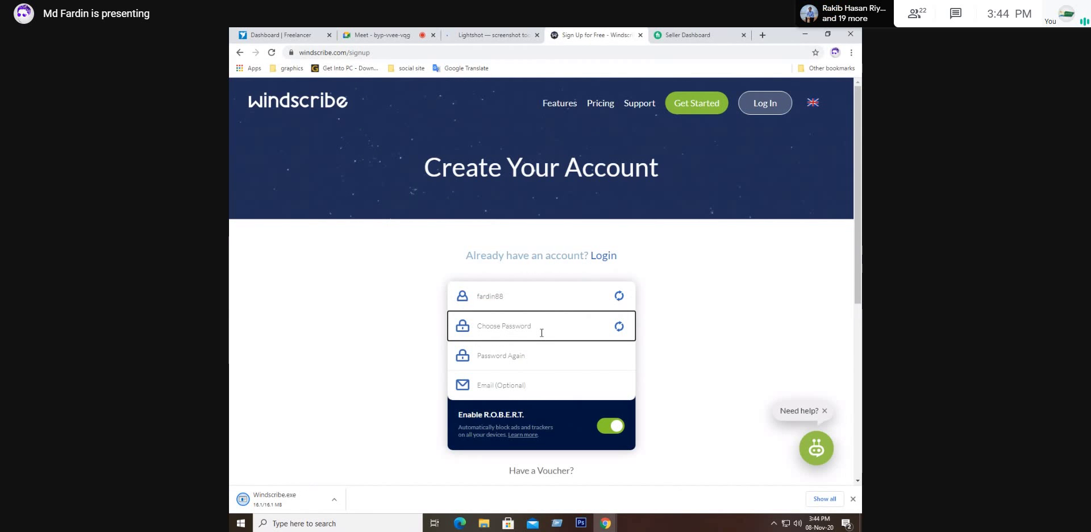
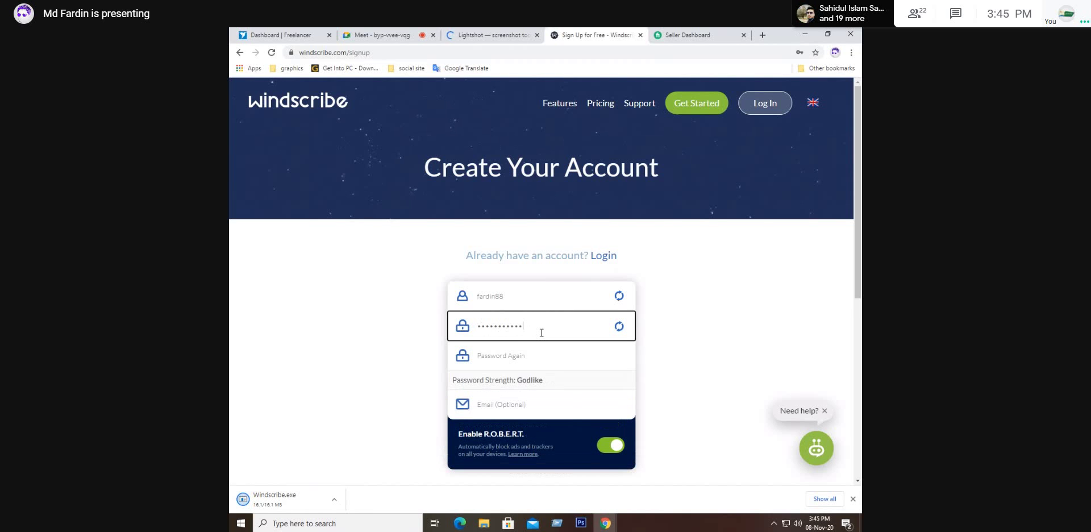
{"action": "left_click", "coordinate": [523, 361]}
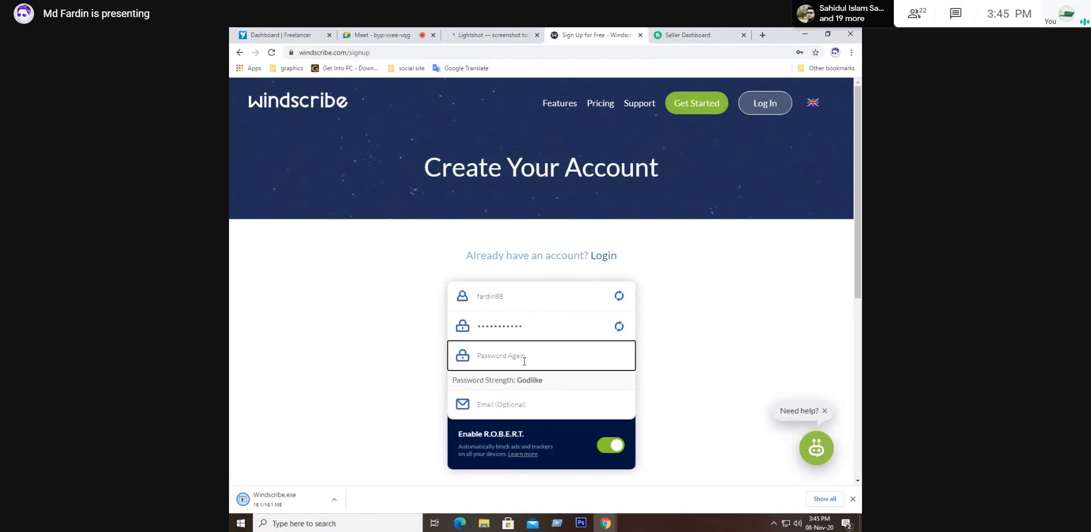
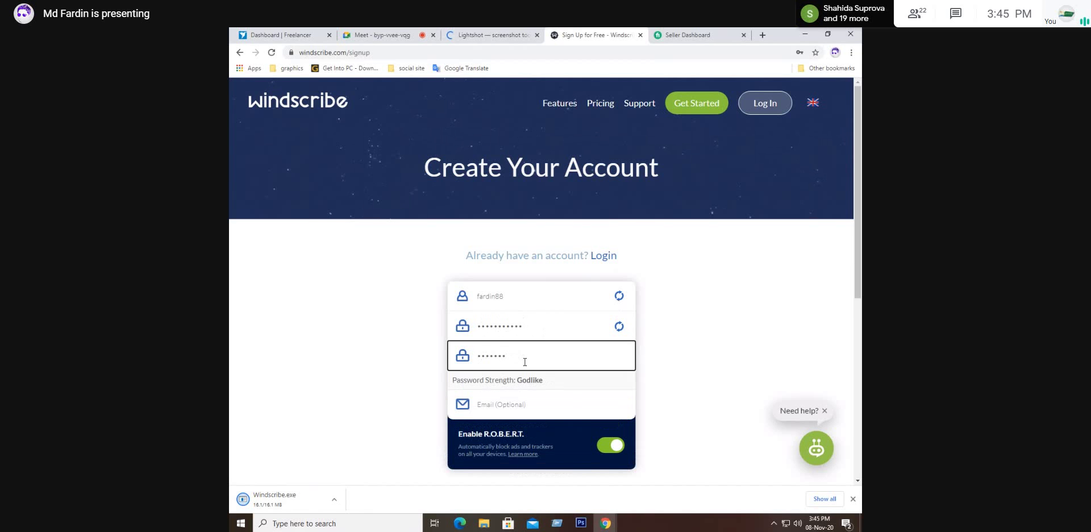
{"action": "left_click", "coordinate": [541, 405]}
{"action": "left_click", "coordinate": [541, 425]}
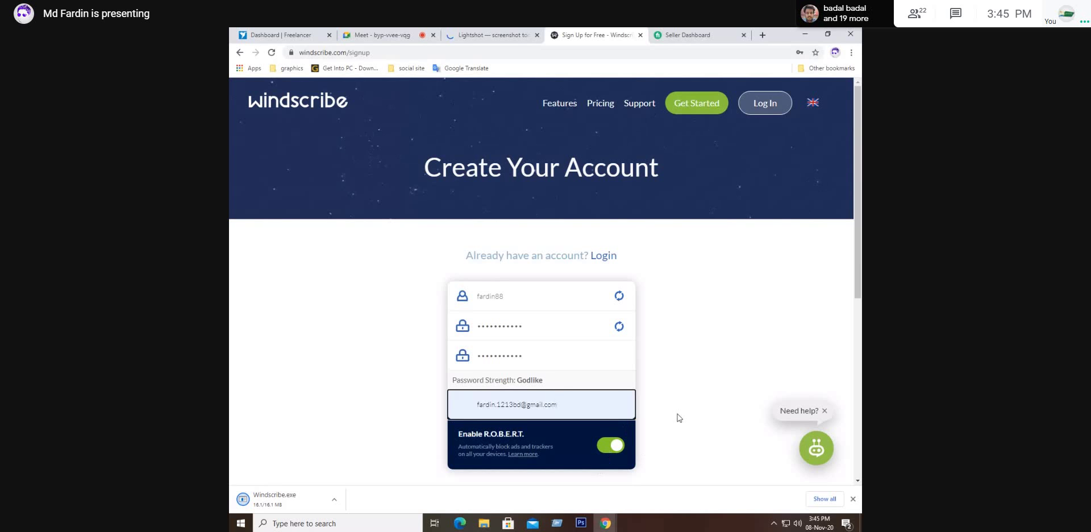
{"action": "scroll", "coordinate": [677, 409], "scroll_direction": "down", "scroll_amount": 1}
Submit the form, change the rejected username's ending to new digits, and create the account
{"action": "scroll", "coordinate": [673, 399], "scroll_direction": "down", "scroll_amount": 3}
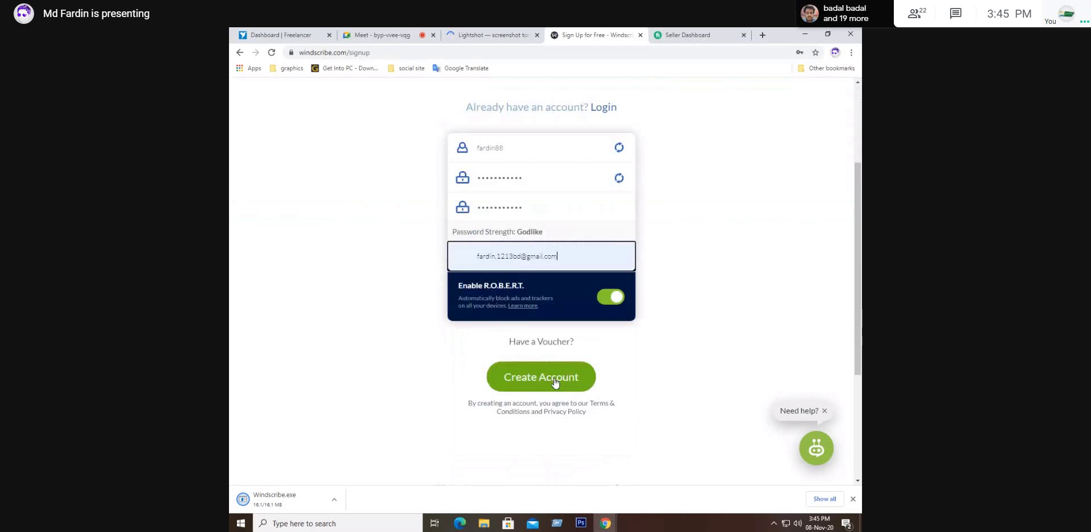
{"action": "left_click", "coordinate": [555, 381]}
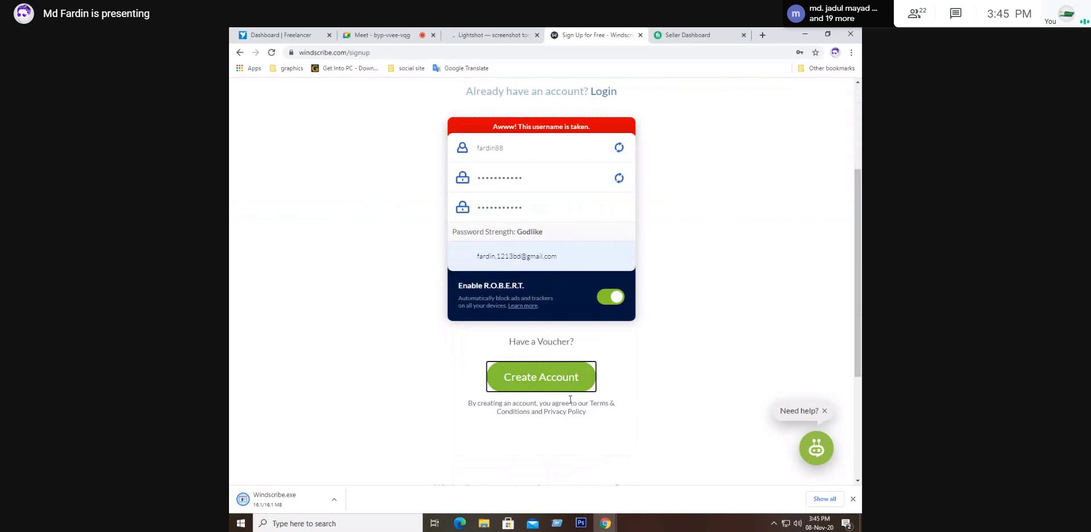
{"action": "left_click", "coordinate": [540, 152]}
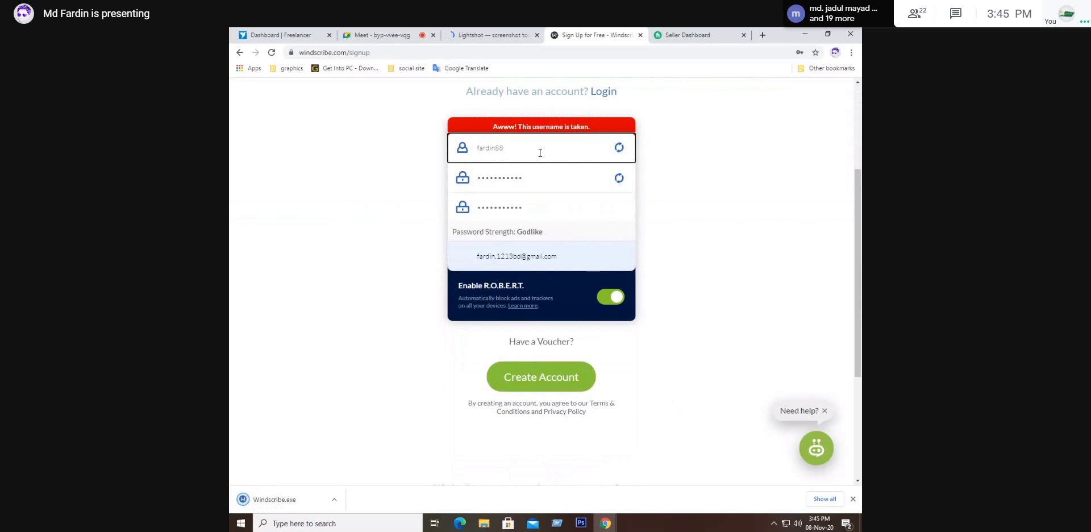
{"action": "key", "text": "BackSpace"}
{"action": "key", "text": "BackSpace"}
{"action": "type", "text": "12"}
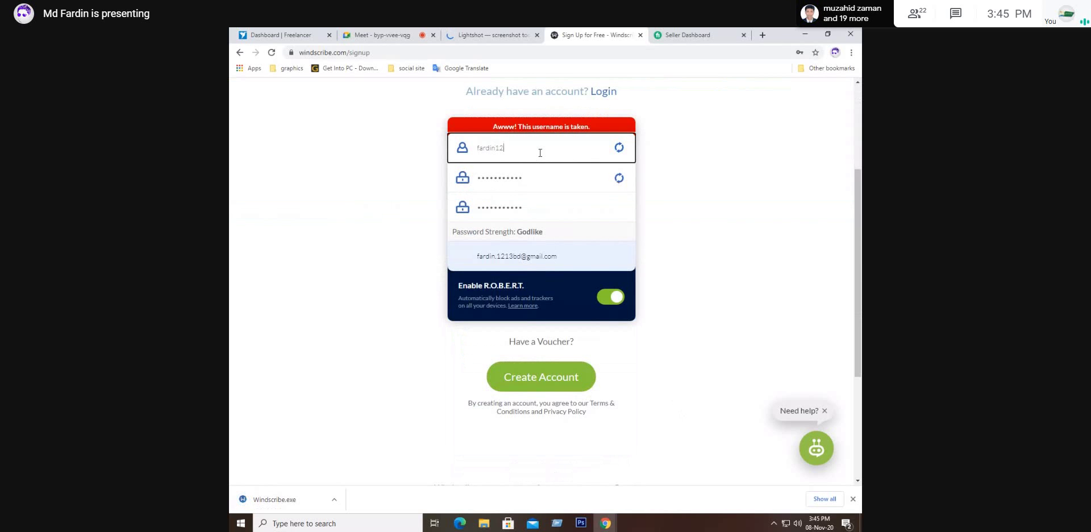
{"action": "type", "text": "13"}
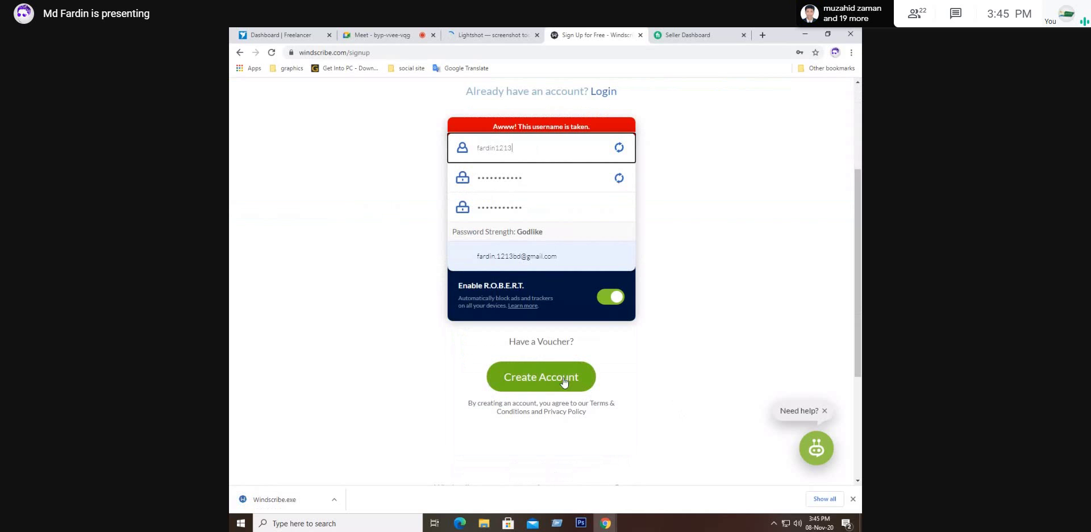
{"action": "left_click", "coordinate": [564, 381]}
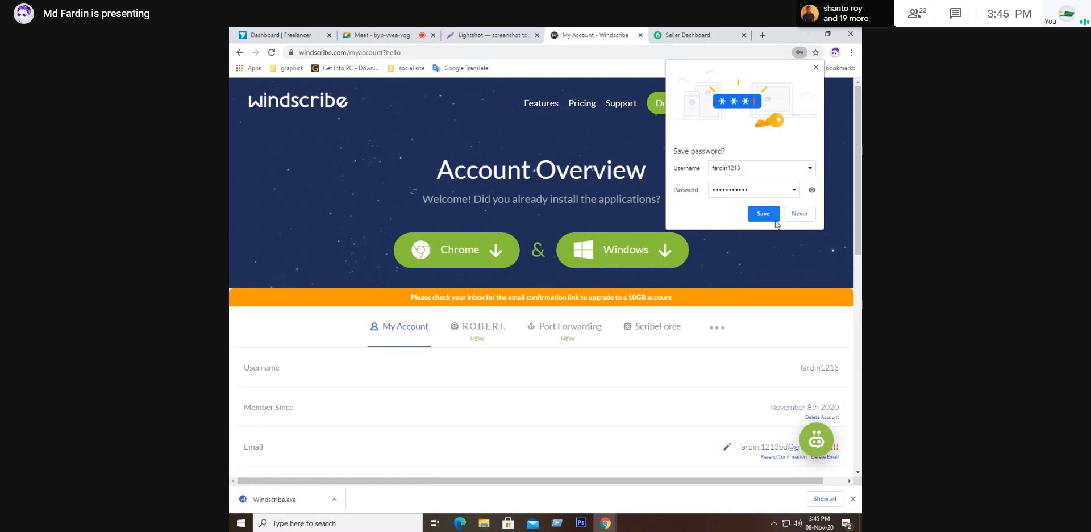
Open Gmail from the social bookmarks in a new tab and close the Fiverr and Freelancer tabs
{"action": "left_click", "coordinate": [763, 34]}
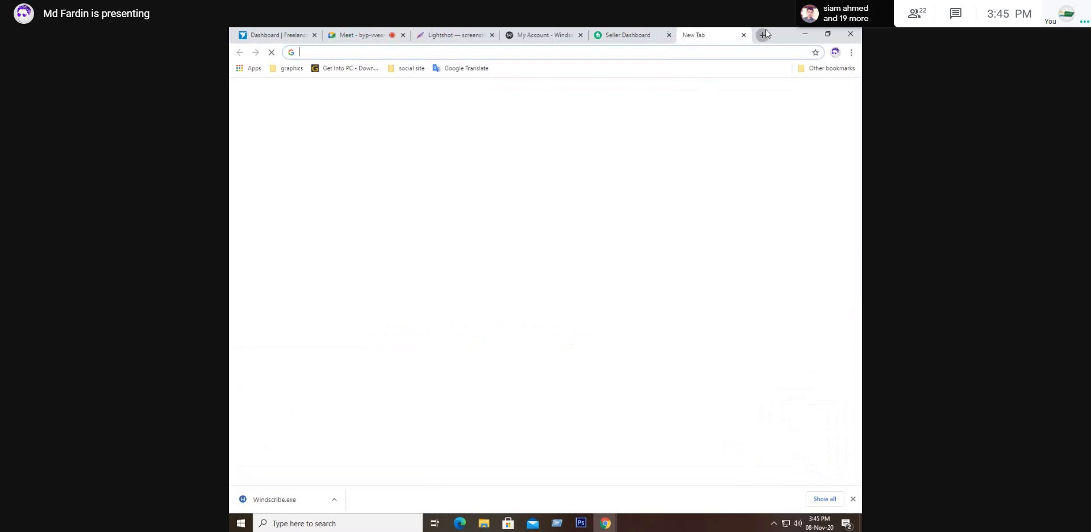
{"action": "left_click", "coordinate": [405, 69]}
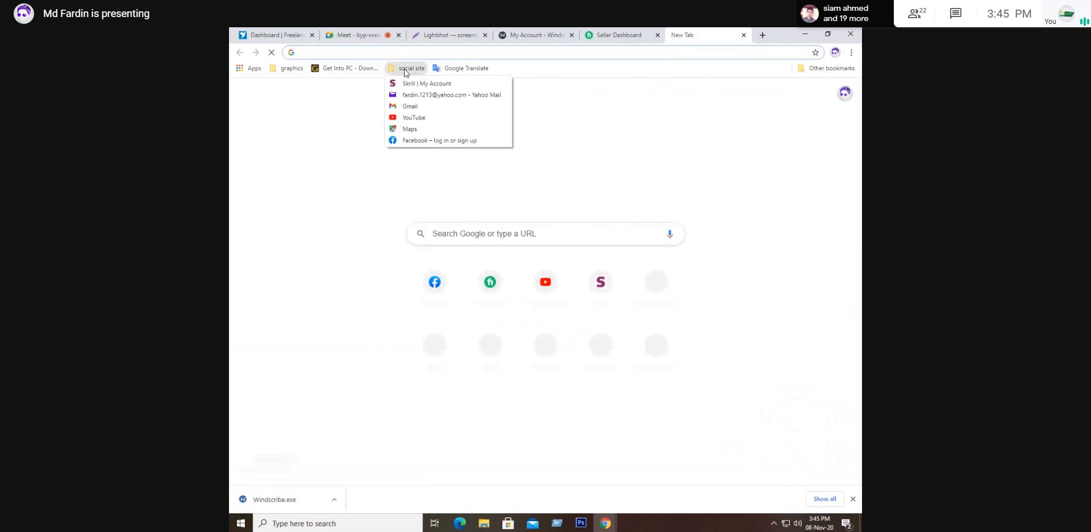
{"action": "left_click", "coordinate": [425, 113]}
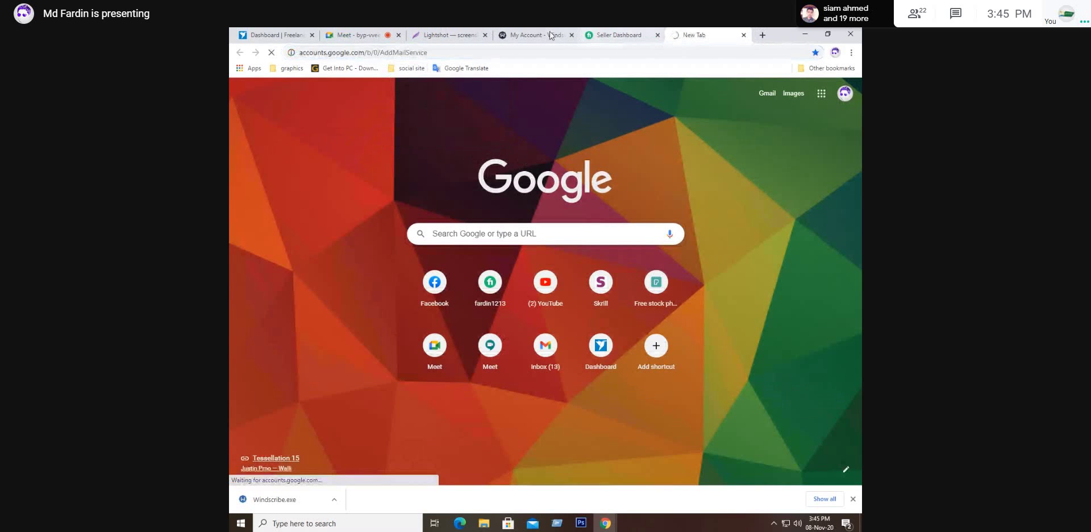
{"action": "left_click", "coordinate": [633, 36]}
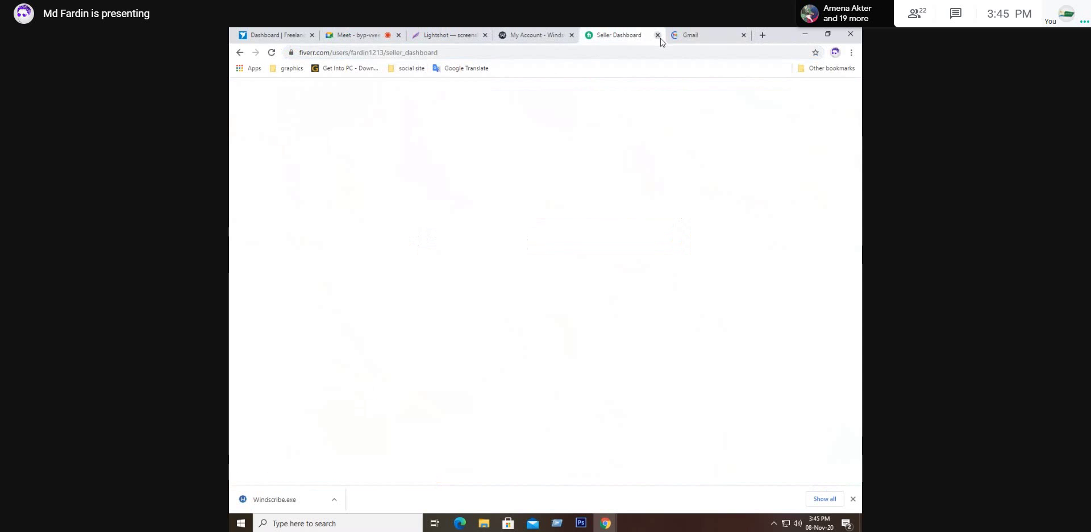
{"action": "left_click", "coordinate": [658, 34]}
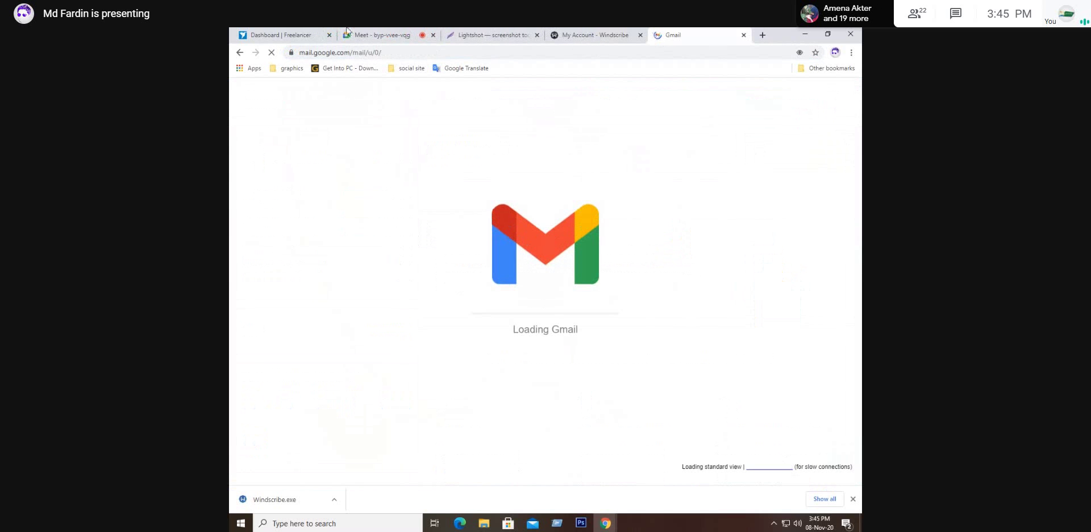
{"action": "left_click", "coordinate": [329, 35]}
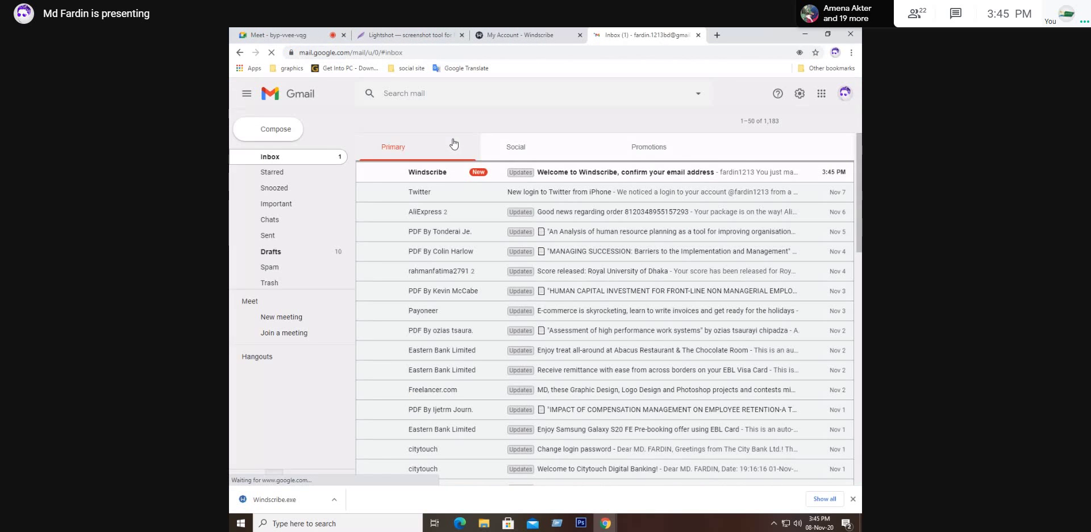
Open the Windscribe welcome e-mail and follow its CONFIRM EMAIL link
{"action": "left_click", "coordinate": [588, 176]}
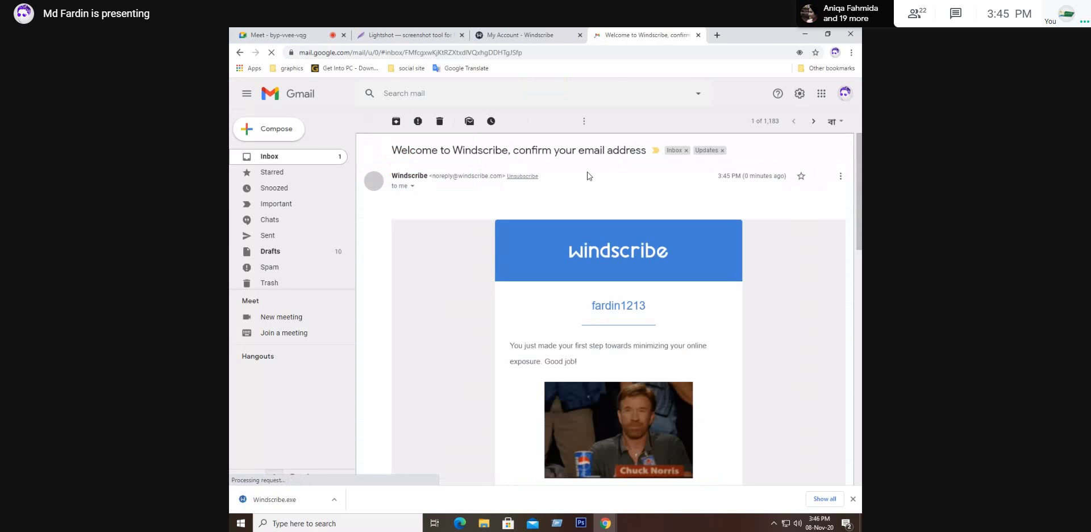
{"action": "scroll", "coordinate": [551, 243], "scroll_direction": "down", "scroll_amount": 5}
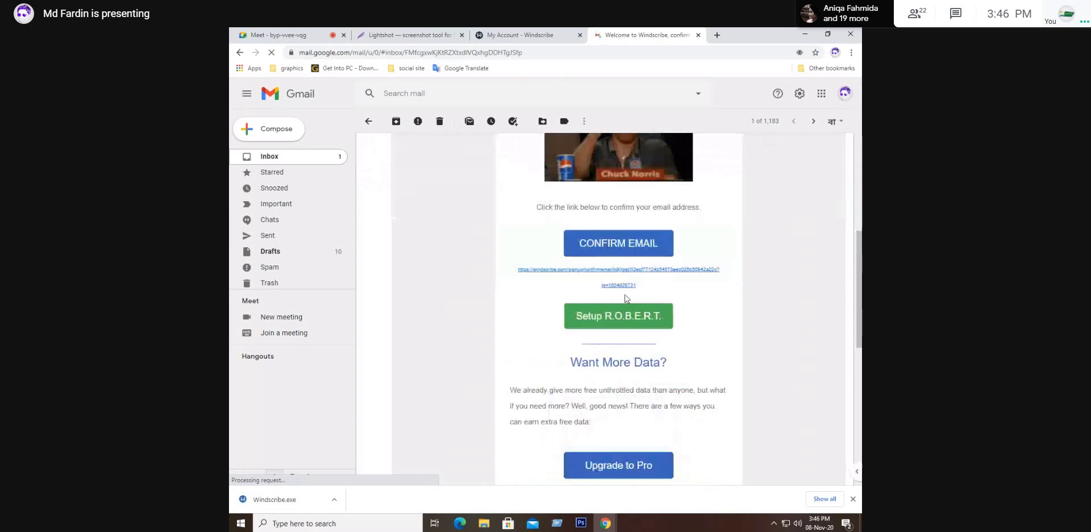
{"action": "left_click", "coordinate": [612, 250]}
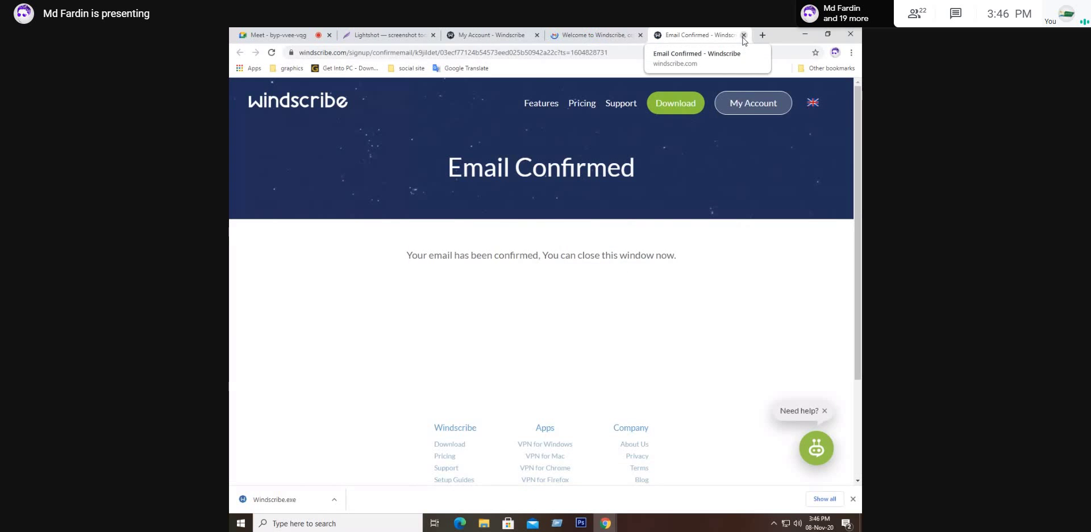
Close the welcome e-mail tab, minimize Chrome and open Downloads in File Explorer
{"action": "left_click", "coordinate": [593, 35]}
{"action": "key", "text": "ctrl+w"}
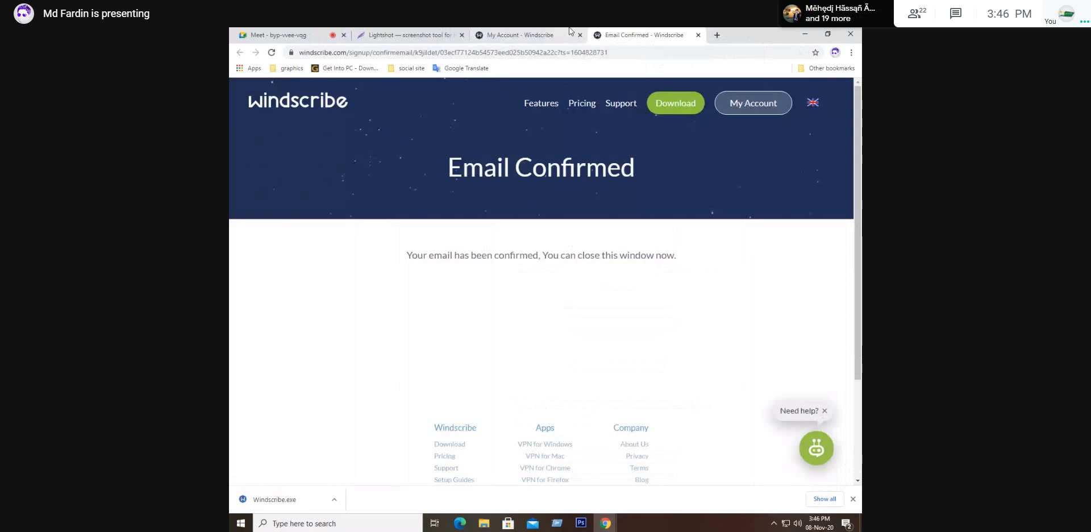
{"action": "left_click", "coordinate": [279, 500]}
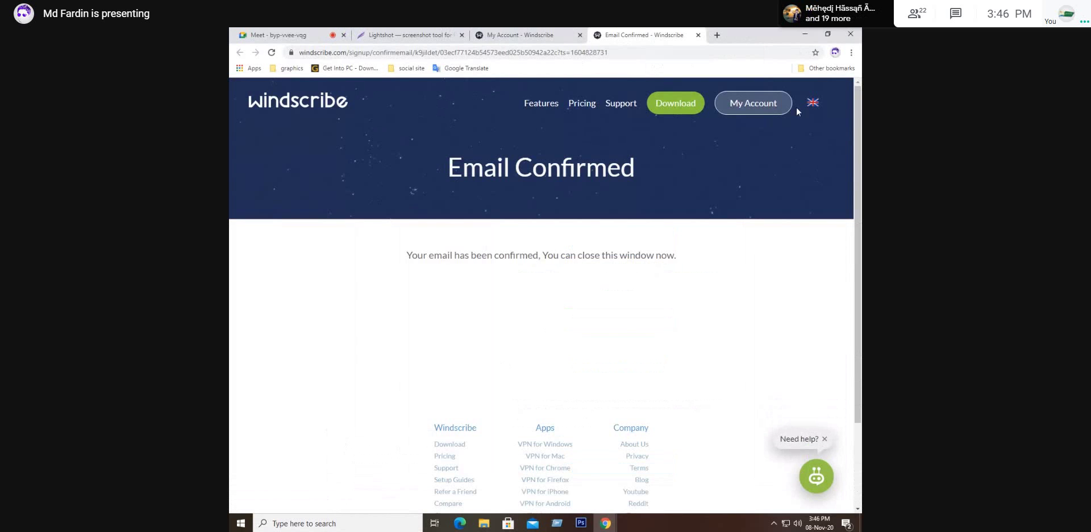
{"action": "left_click", "coordinate": [804, 33]}
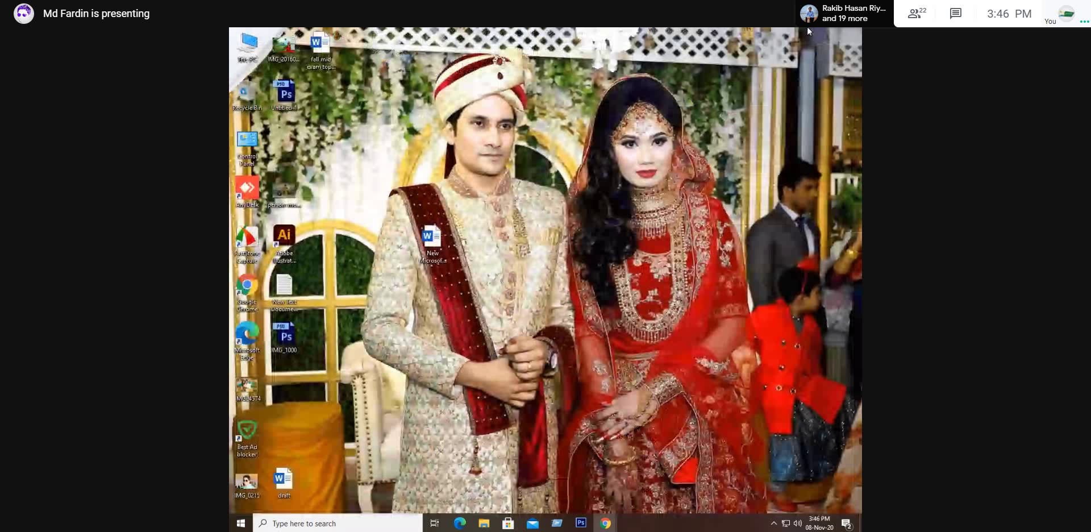
{"action": "key", "text": "super+e"}
{"action": "left_click", "coordinate": [269, 104]}
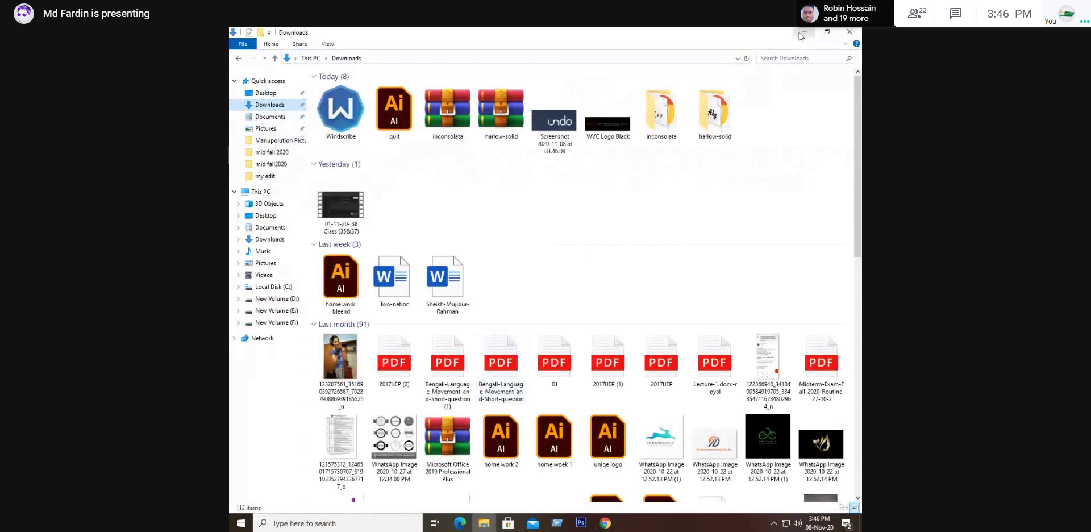
Run the Windscribe installer with Express Install and finish with Run Windscribe checked
{"action": "left_click", "coordinate": [803, 32]}
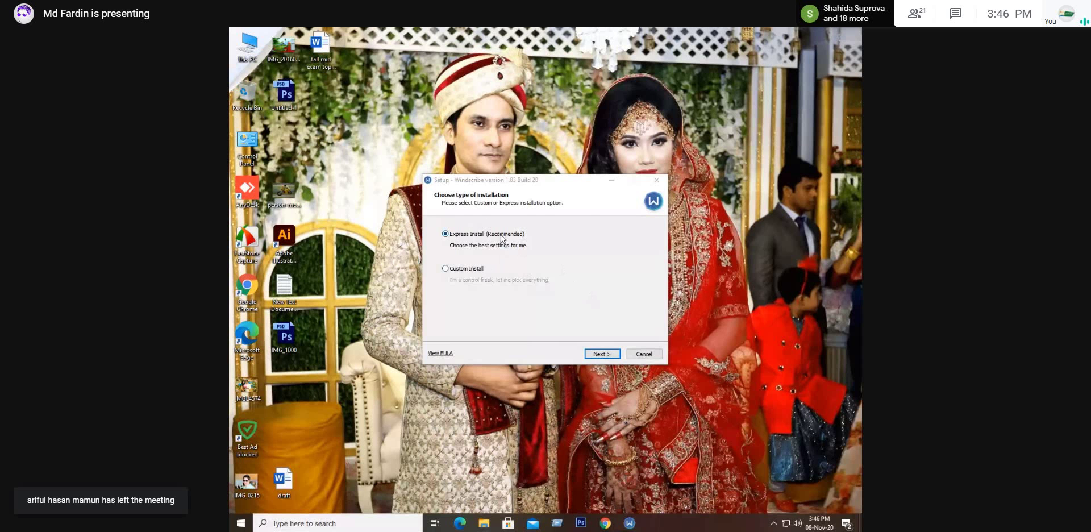
{"action": "left_click", "coordinate": [614, 357]}
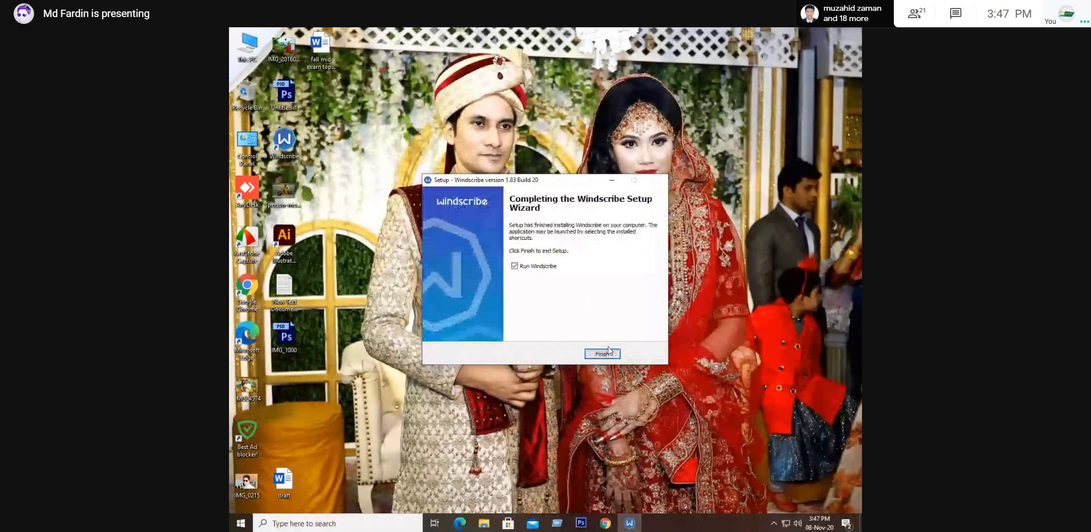
{"action": "left_click", "coordinate": [609, 349]}
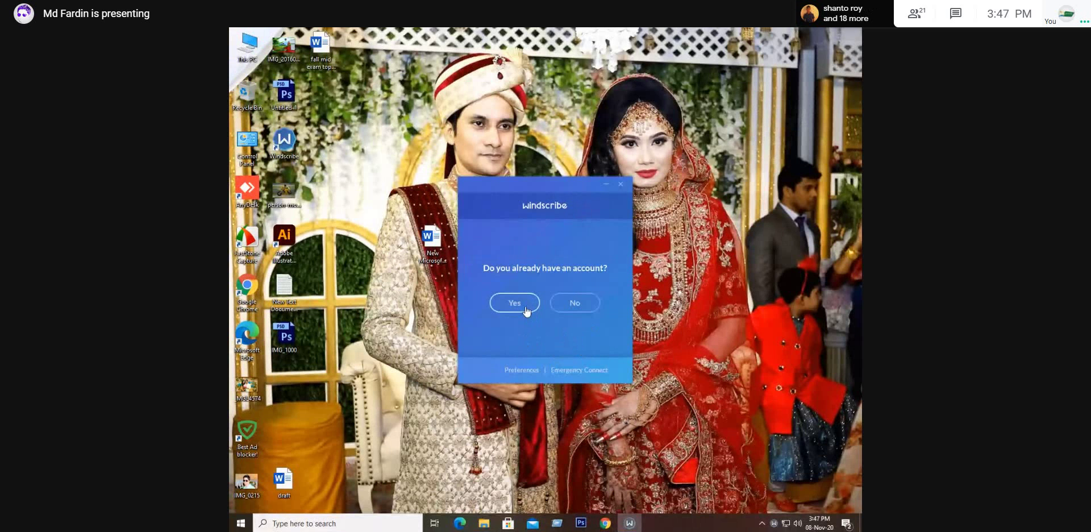
Choose the existing-account option and log in to the Windscribe app with username and password
{"action": "left_click", "coordinate": [514, 303]}
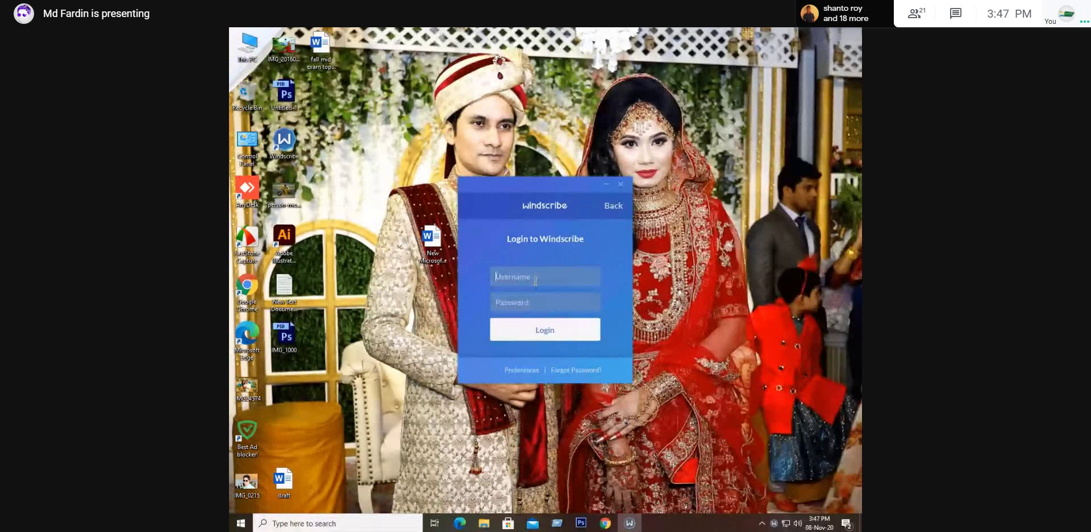
{"action": "type", "text": "fardi"}
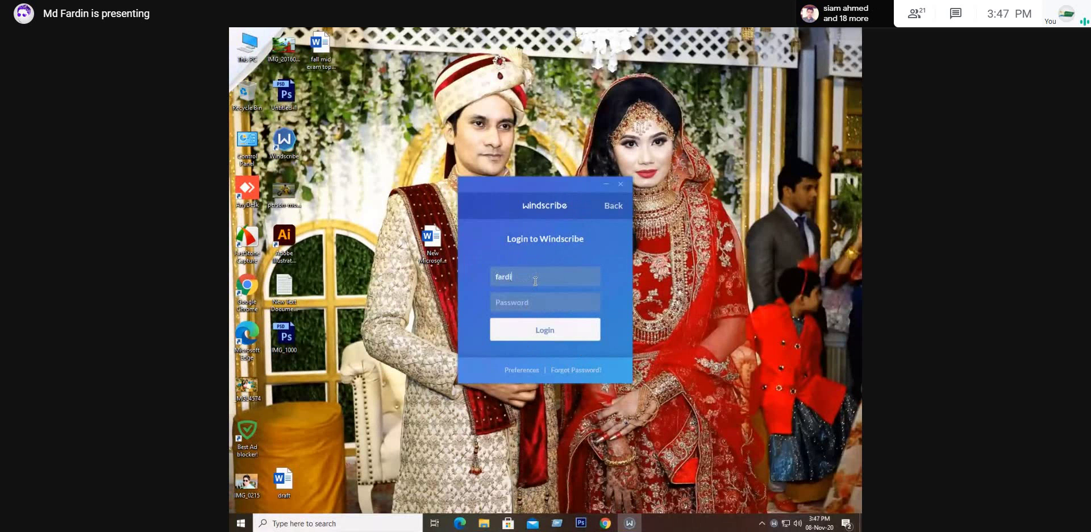
{"action": "type", "text": "n1213"}
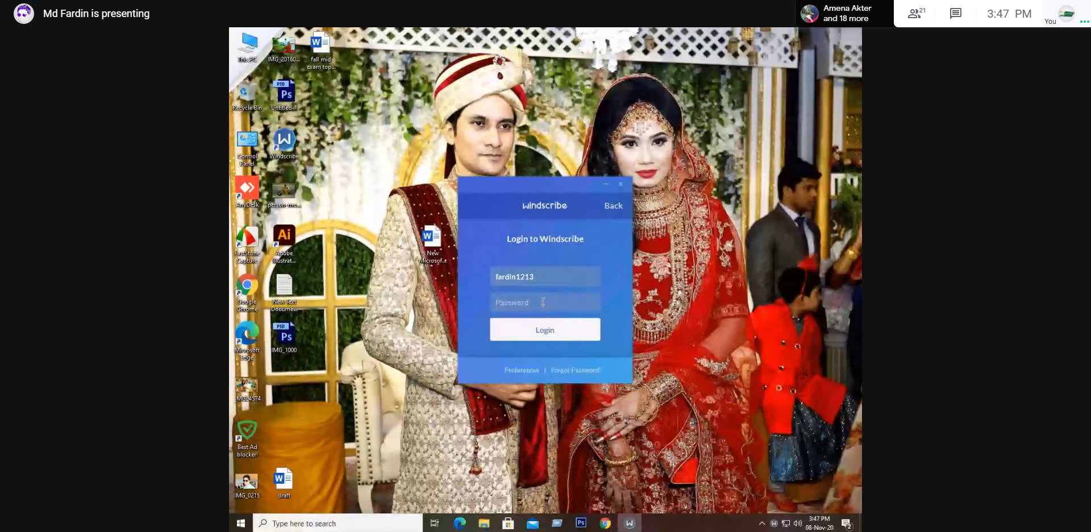
{"action": "type", "text": "•••••"}
{"action": "left_click", "coordinate": [562, 326]}
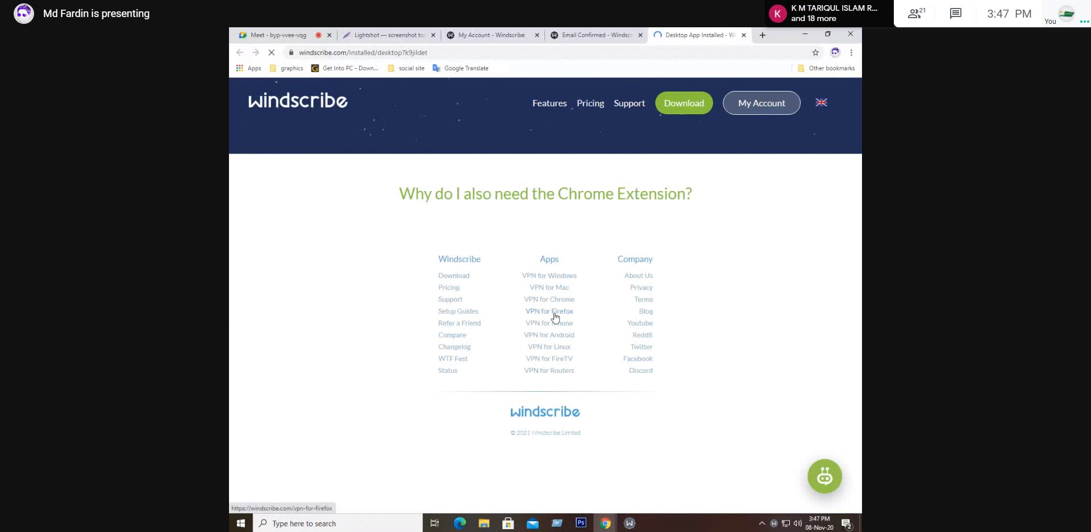
Close the Email Confirmed, My Account and Desktop App Installed tabs in Chrome
{"action": "left_click", "coordinate": [587, 37]}
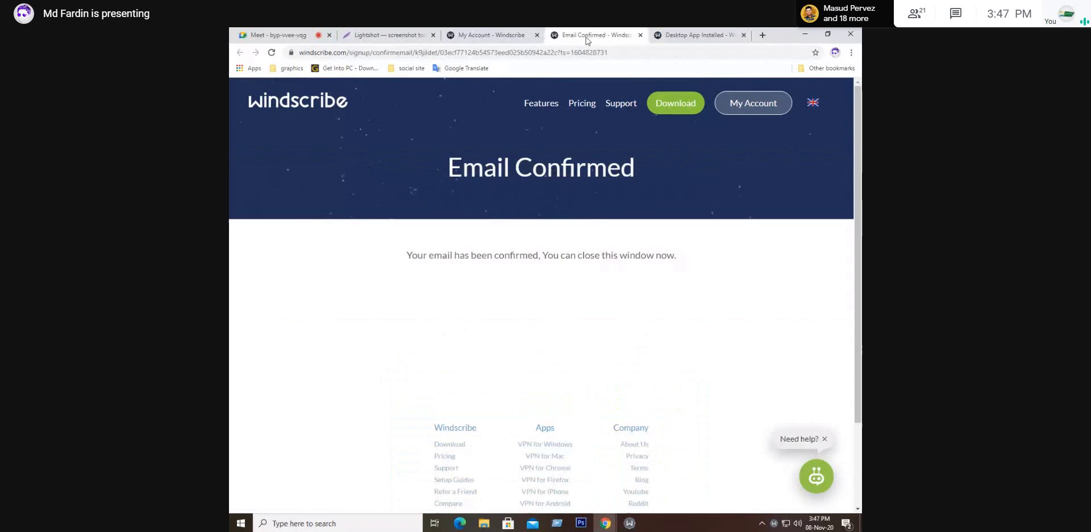
{"action": "left_click", "coordinate": [639, 35]}
{"action": "left_click", "coordinate": [500, 35]}
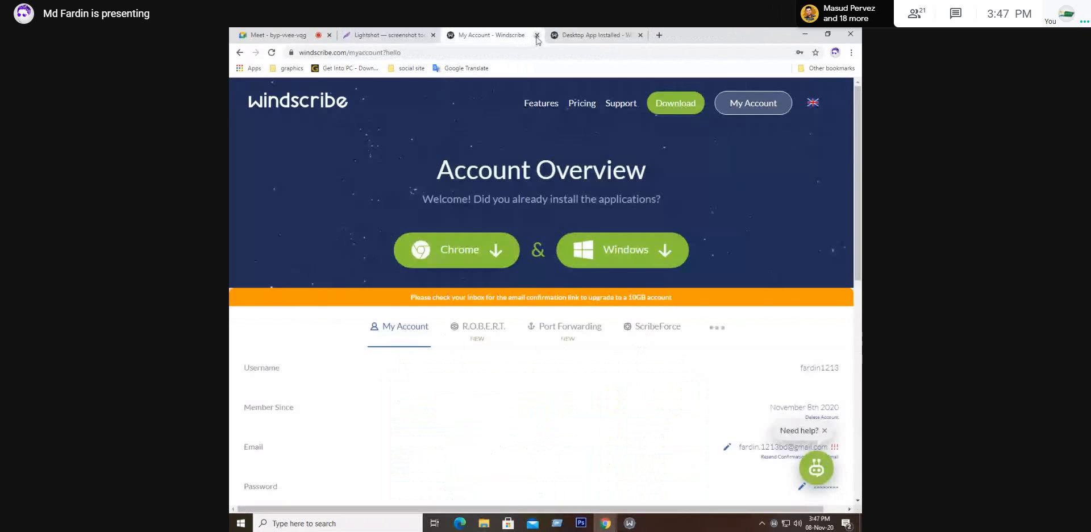
{"action": "left_click", "coordinate": [536, 35]}
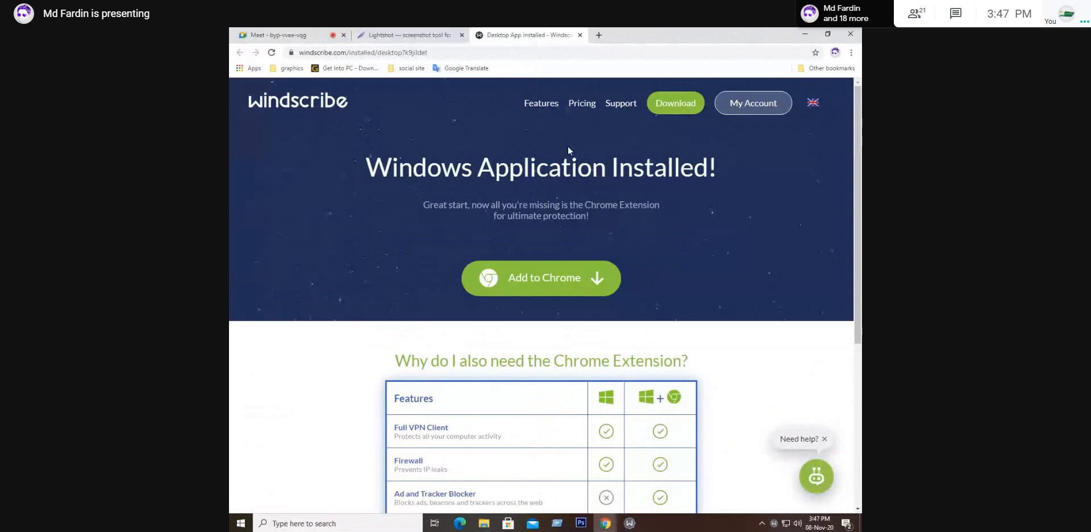
{"action": "left_click", "coordinate": [580, 36]}
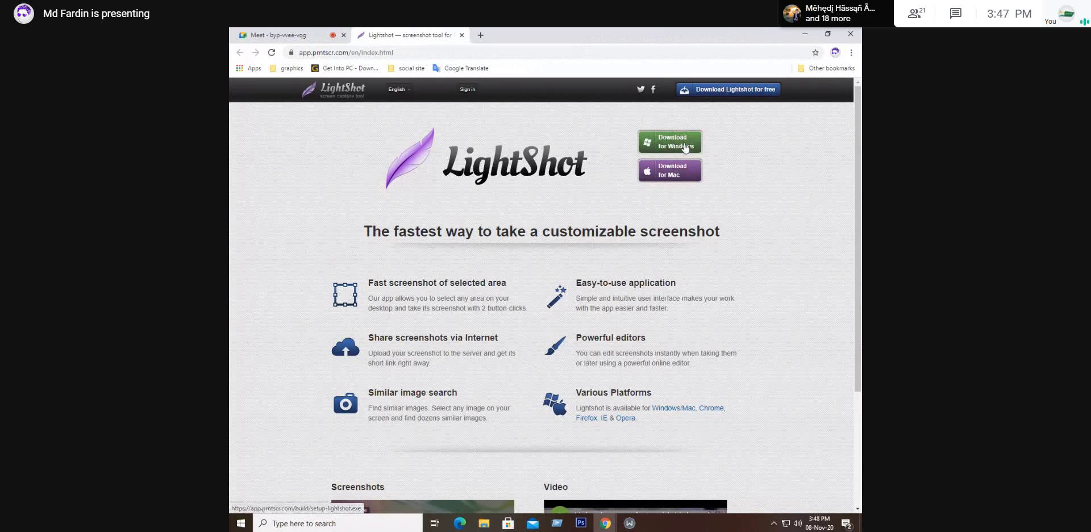
Download Lightshot for Windows and run the downloaded installer
{"action": "left_click", "coordinate": [685, 146]}
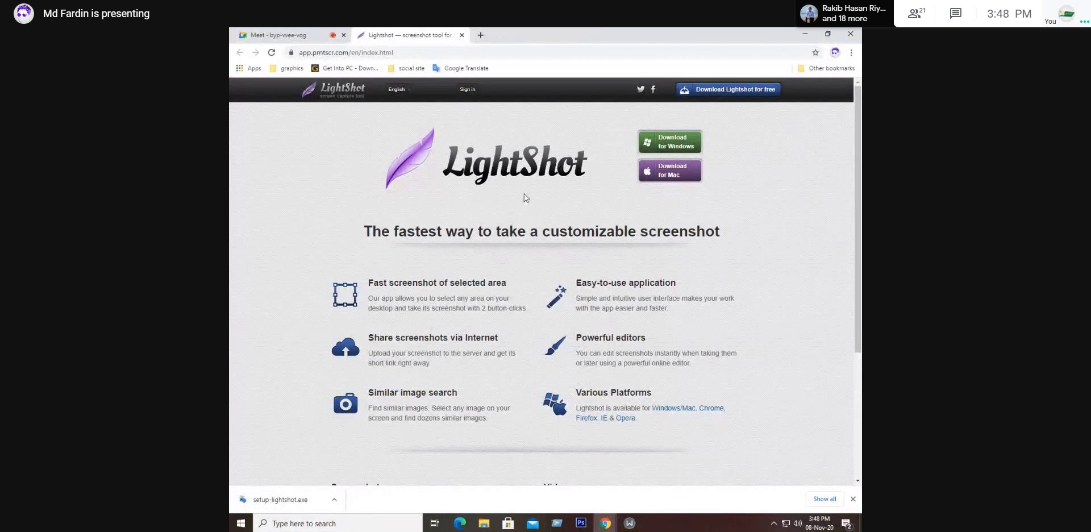
{"action": "left_click", "coordinate": [334, 500]}
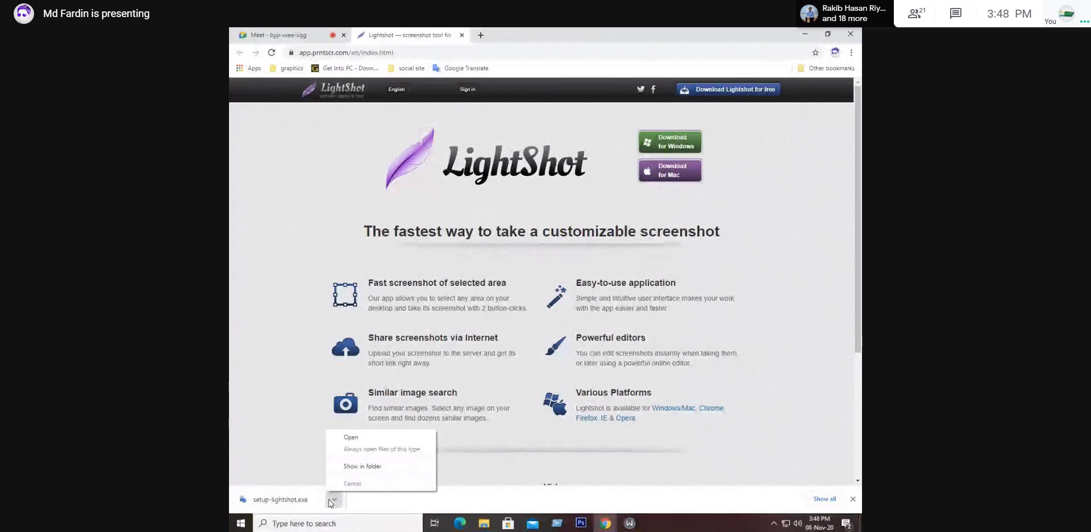
{"action": "left_click", "coordinate": [348, 436]}
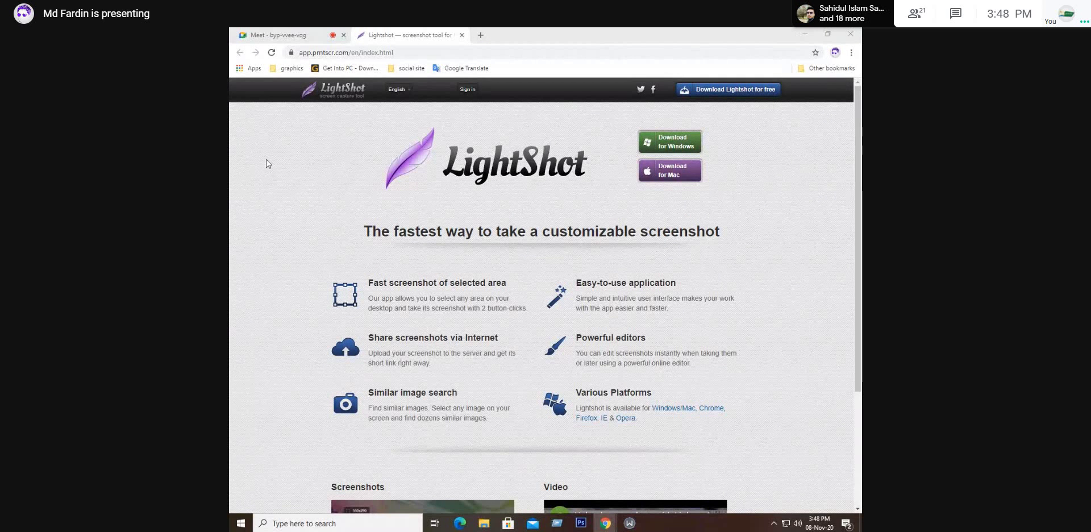
Mute the microphone in the Meet call and return to the Lightshot page
{"action": "left_click", "coordinate": [296, 38]}
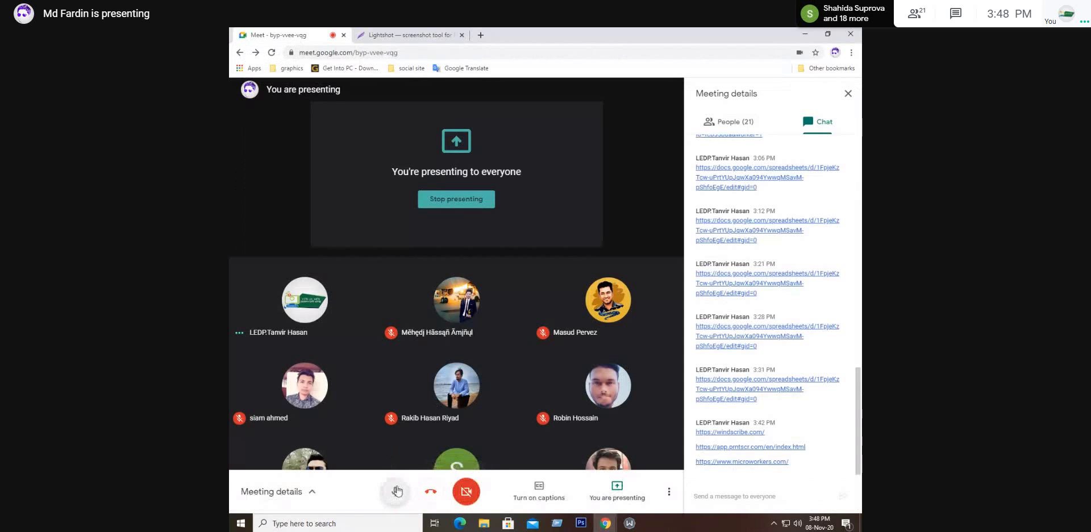
{"action": "left_click", "coordinate": [396, 491]}
{"action": "left_click", "coordinate": [427, 31]}
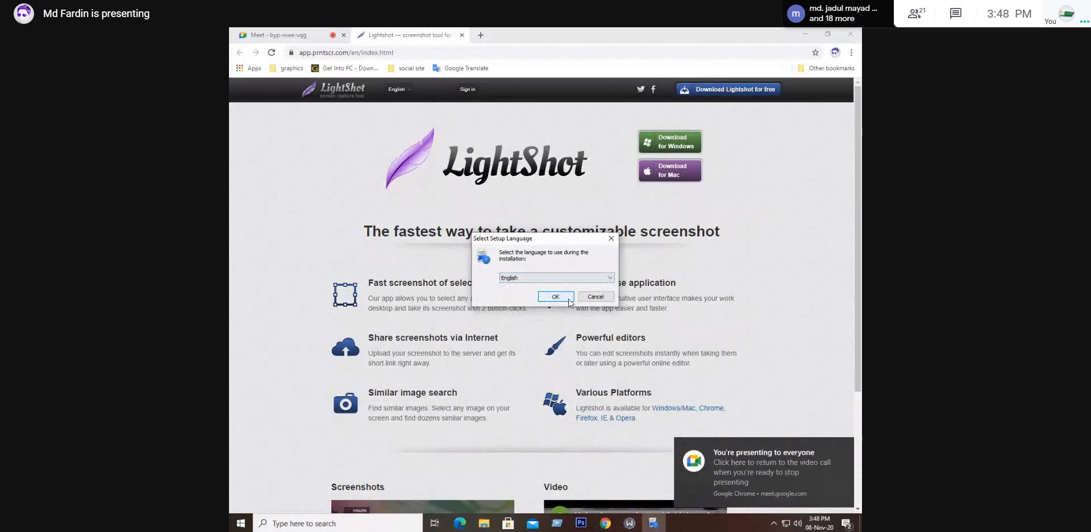
Install Lightshot in English with the licence agreement accepted
{"action": "left_click", "coordinate": [555, 296]}
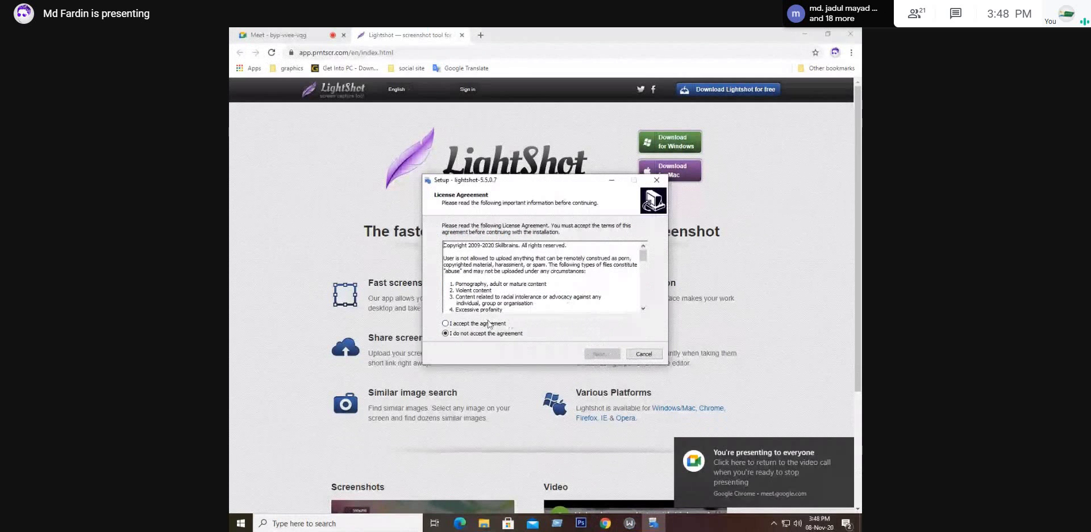
{"action": "left_click", "coordinate": [490, 324]}
{"action": "left_click", "coordinate": [604, 354]}
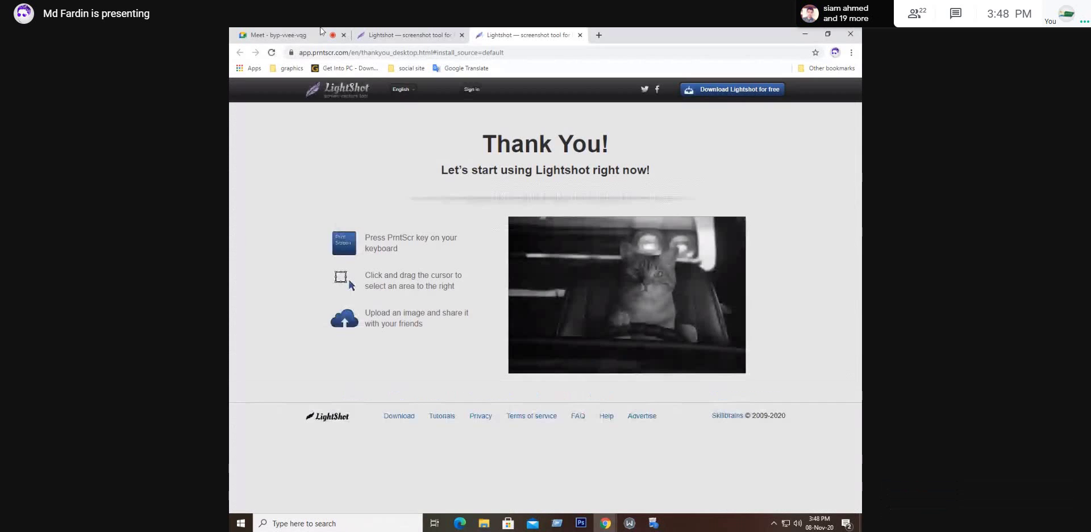
Close the Lightshot thank-you tab, click Finish in the setup wizard, and briefly check Windscribe
{"action": "left_click", "coordinate": [299, 32]}
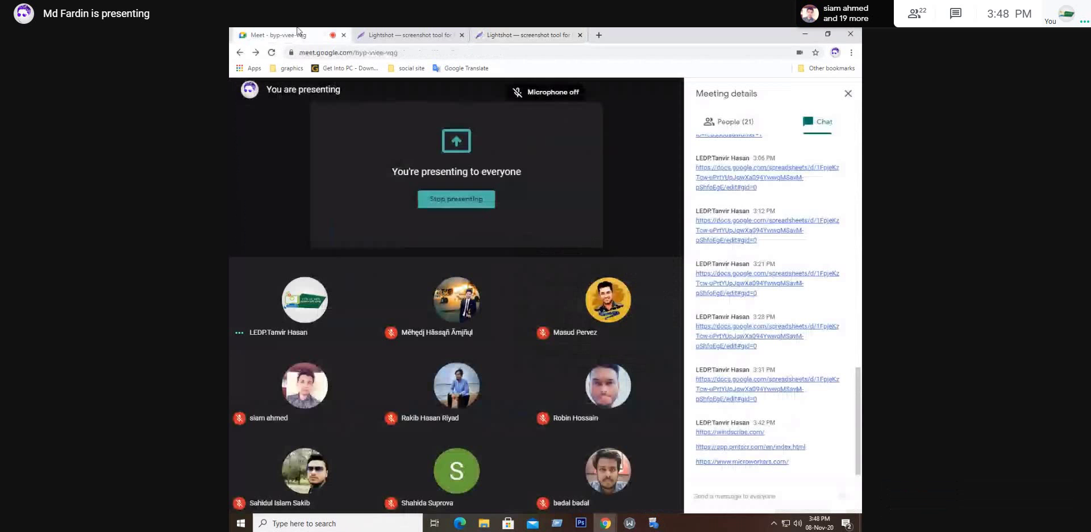
{"action": "left_click", "coordinate": [563, 36]}
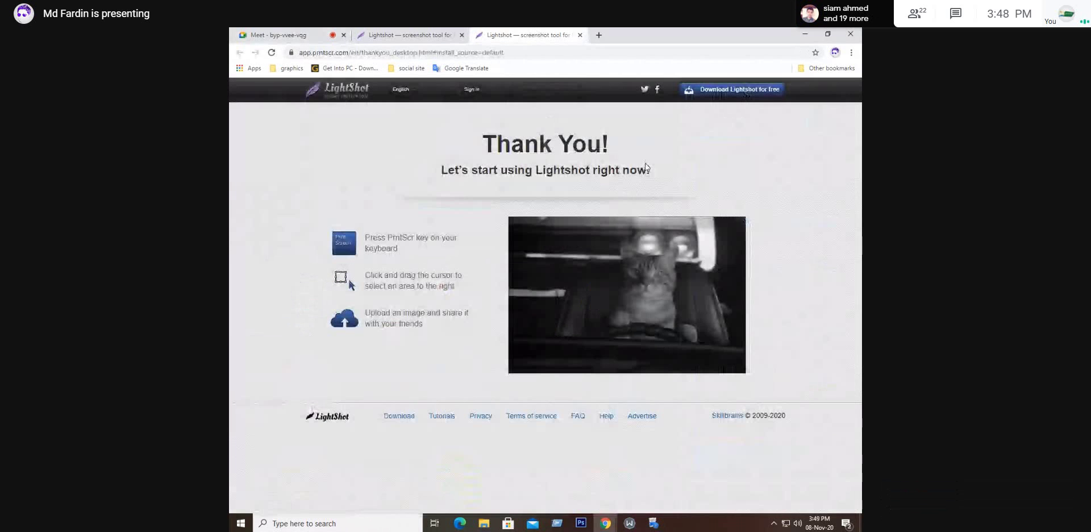
{"action": "left_click", "coordinate": [580, 35]}
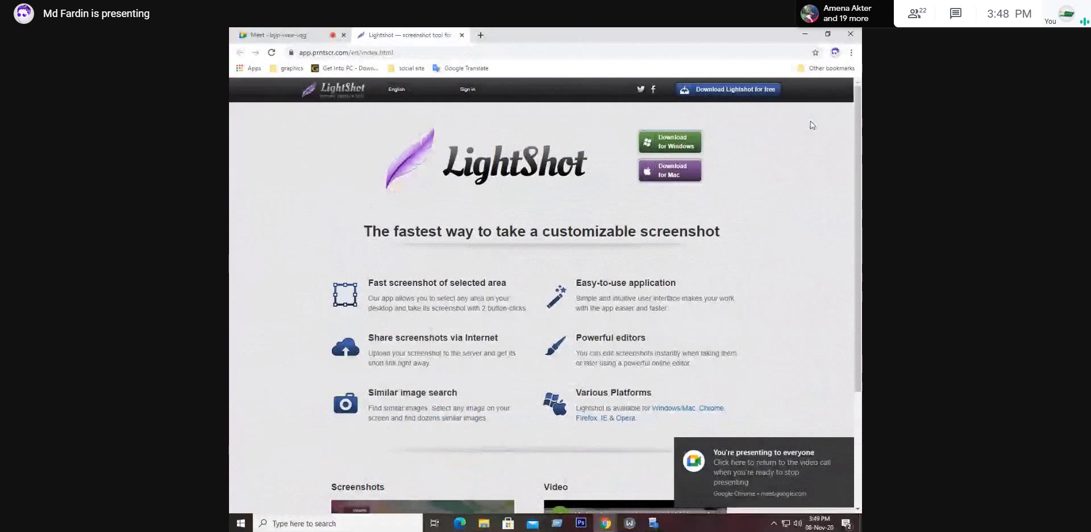
{"action": "left_click", "coordinate": [632, 521]}
{"action": "left_click", "coordinate": [604, 355]}
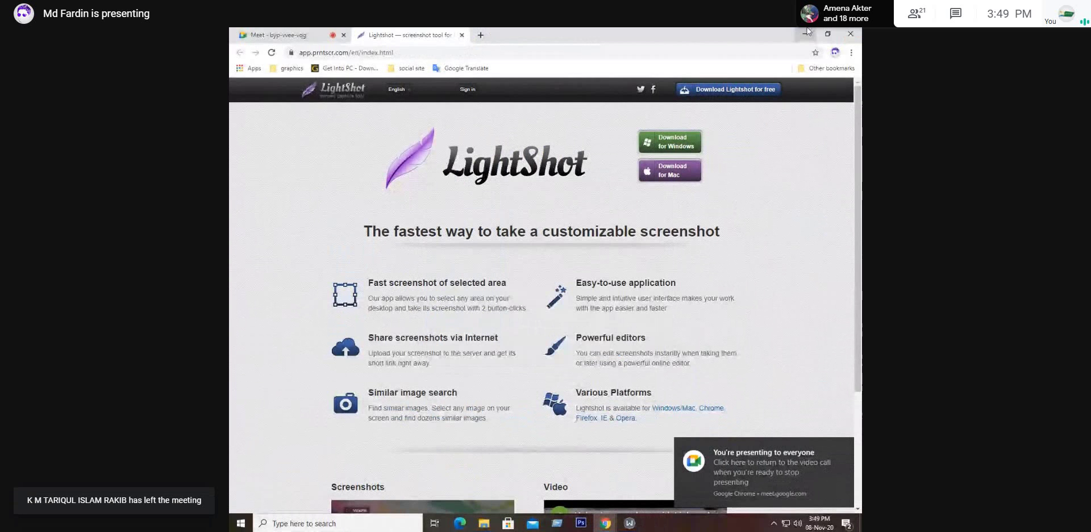
{"action": "left_click", "coordinate": [631, 524]}
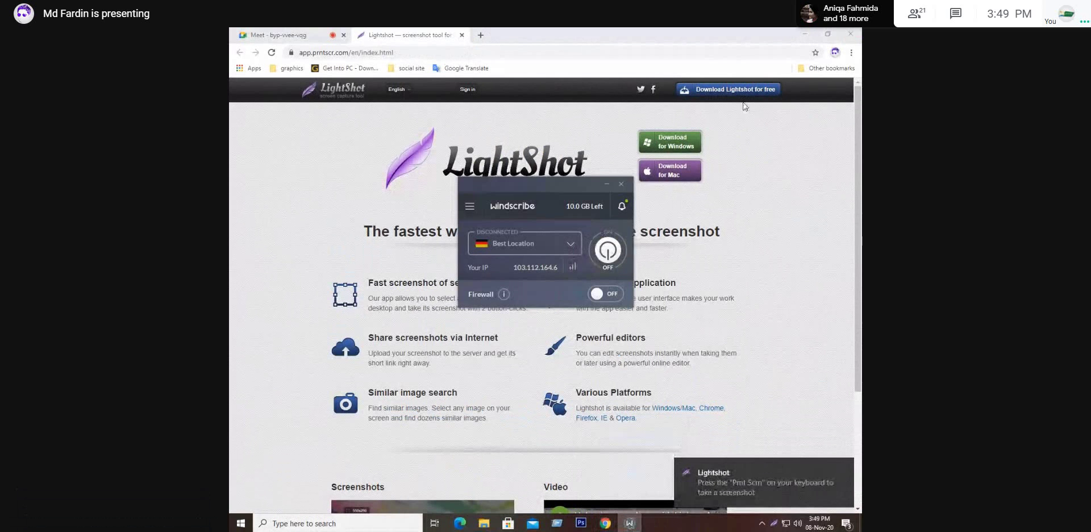
{"action": "left_click", "coordinate": [606, 184]}
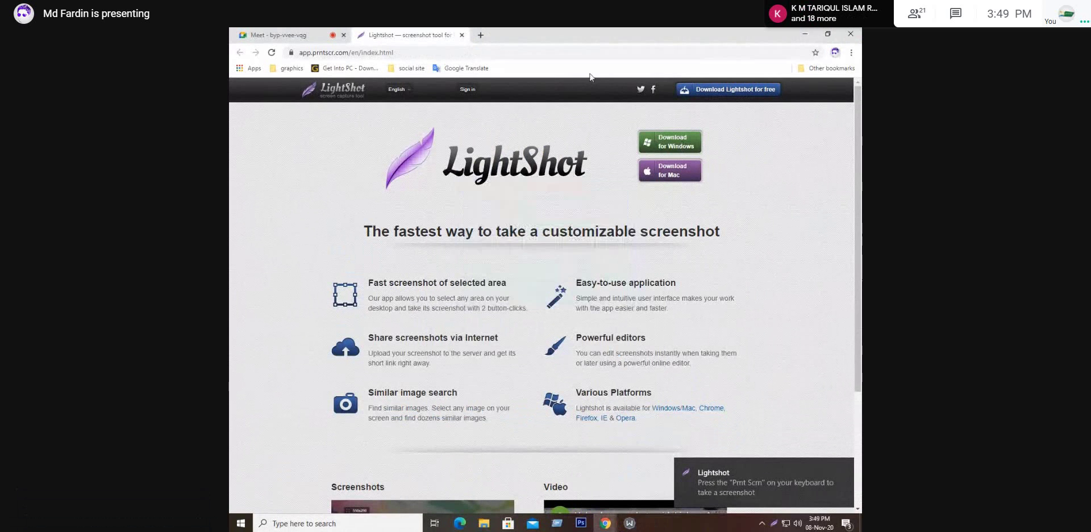
Open the Microworkers registration form from the link shared in the Meet chat
{"action": "left_click", "coordinate": [461, 34]}
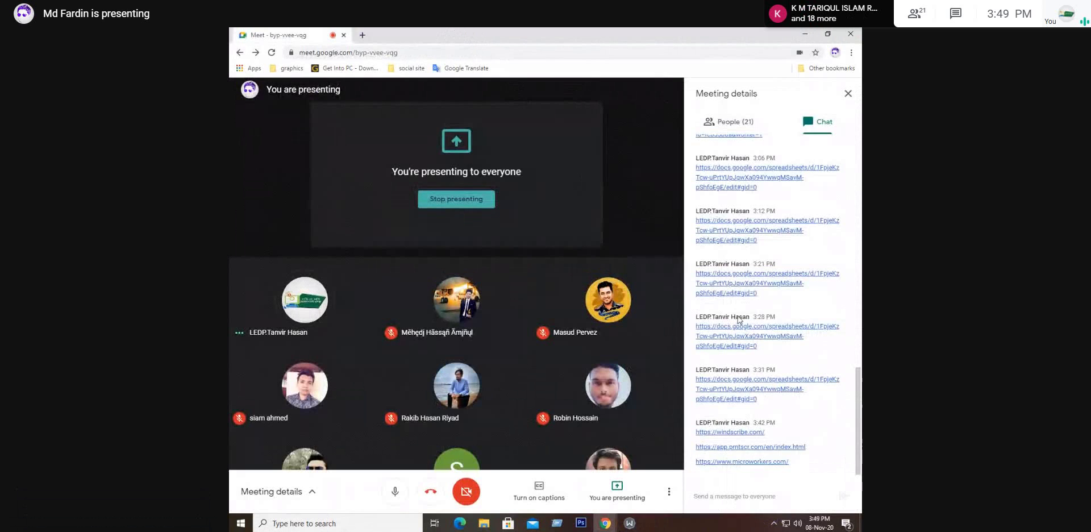
{"action": "left_click", "coordinate": [776, 463]}
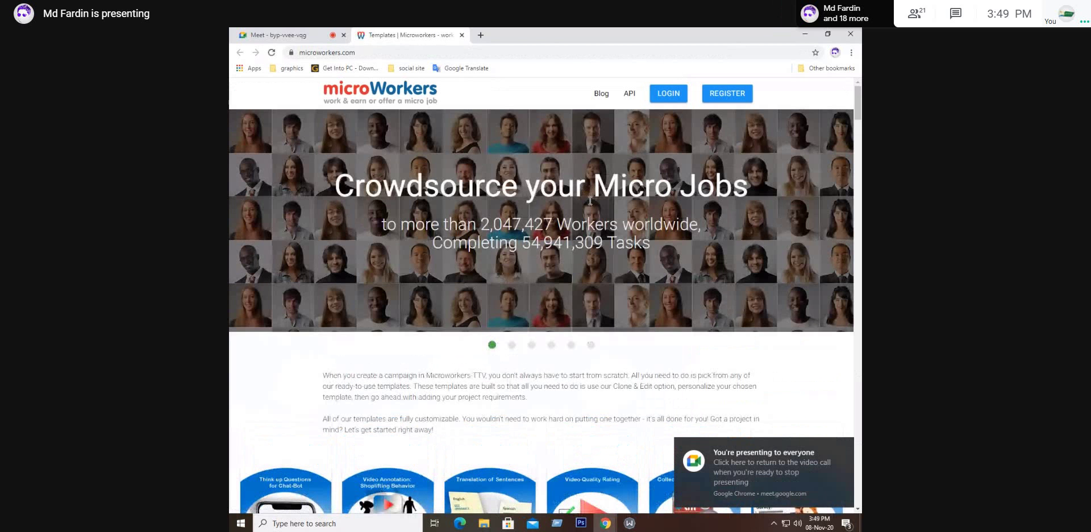
{"action": "left_click", "coordinate": [720, 91]}
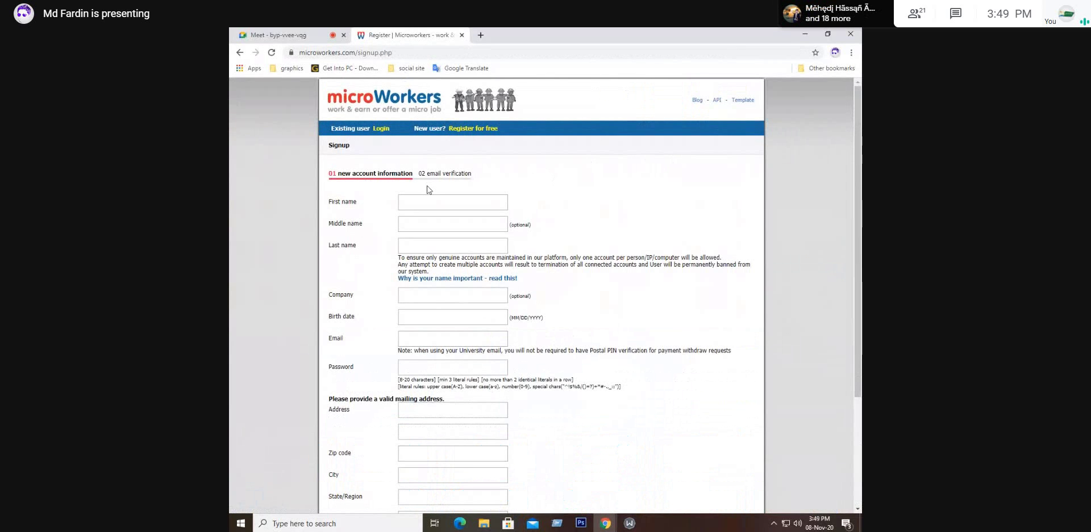
Enter the first name, last name and birth date in MM/DD/YYYY format
{"action": "left_click", "coordinate": [450, 200]}
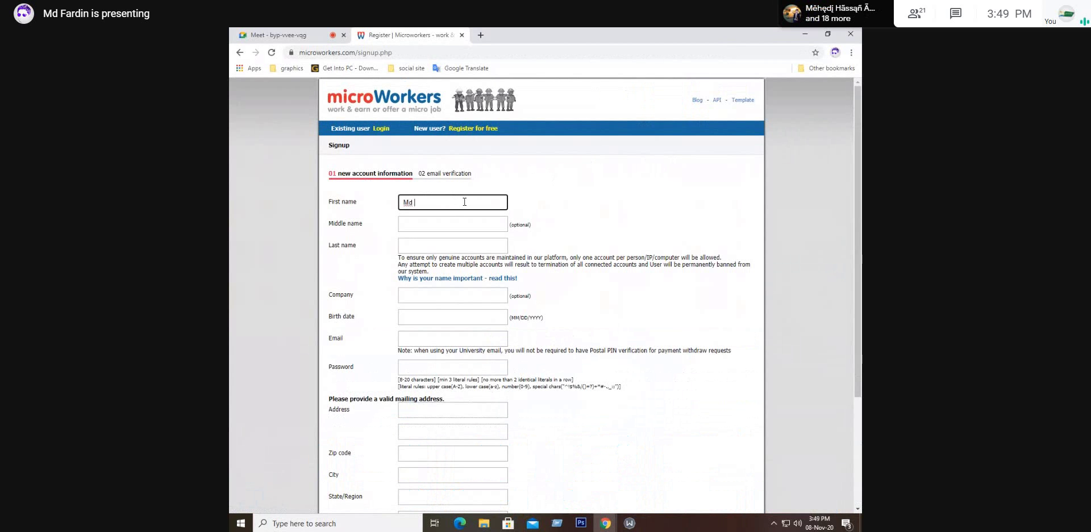
{"action": "left_click", "coordinate": [464, 246]}
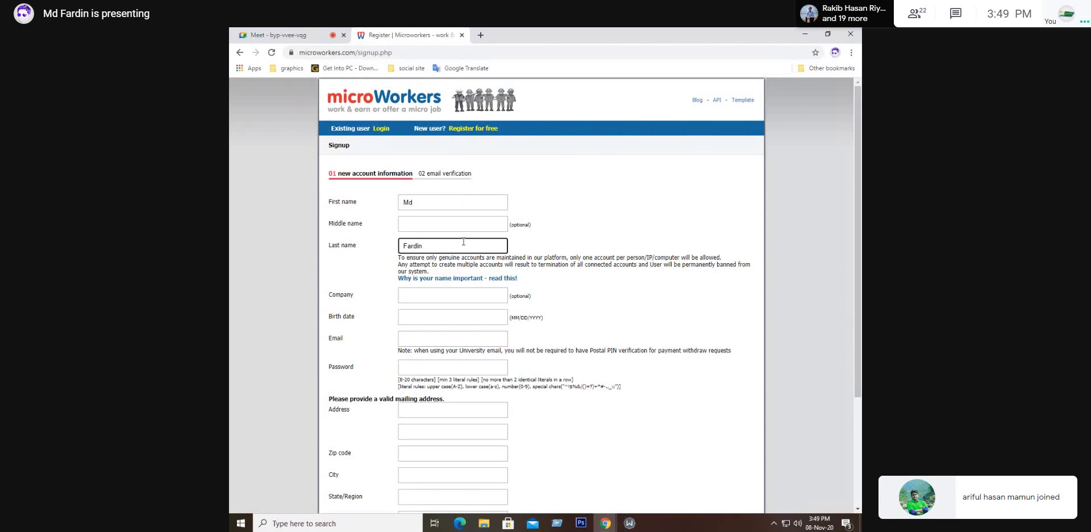
{"action": "double_click", "coordinate": [464, 241]}
{"action": "scroll", "coordinate": [433, 295], "scroll_direction": "down", "scroll_amount": 1}
{"action": "left_click", "coordinate": [446, 274]}
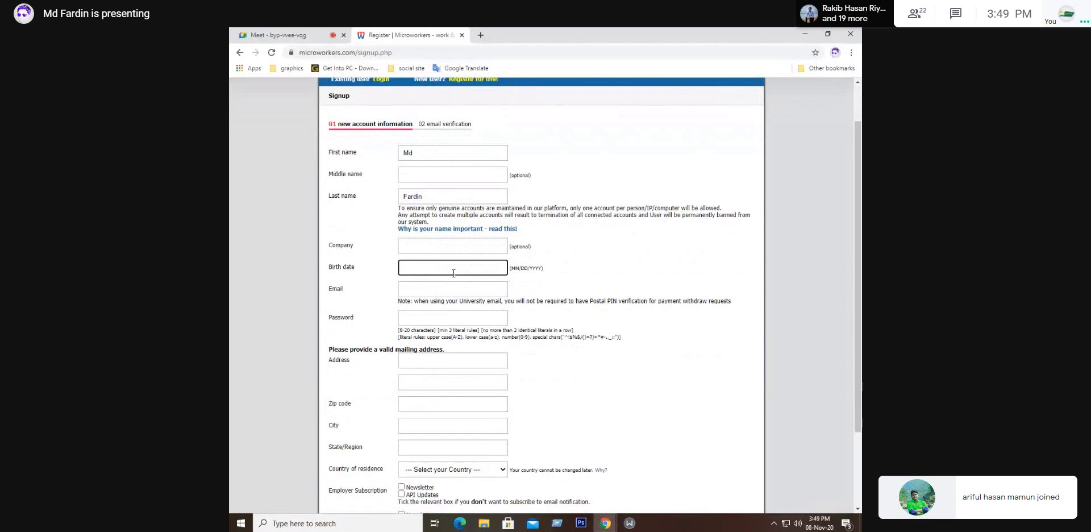
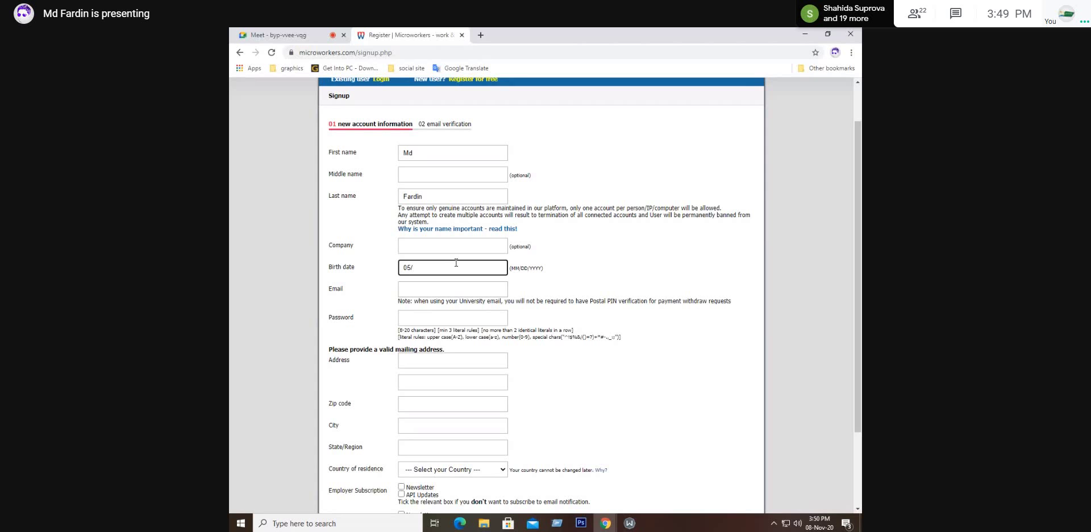
Fill in the e-mail address and the account password
{"action": "left_click", "coordinate": [465, 286]}
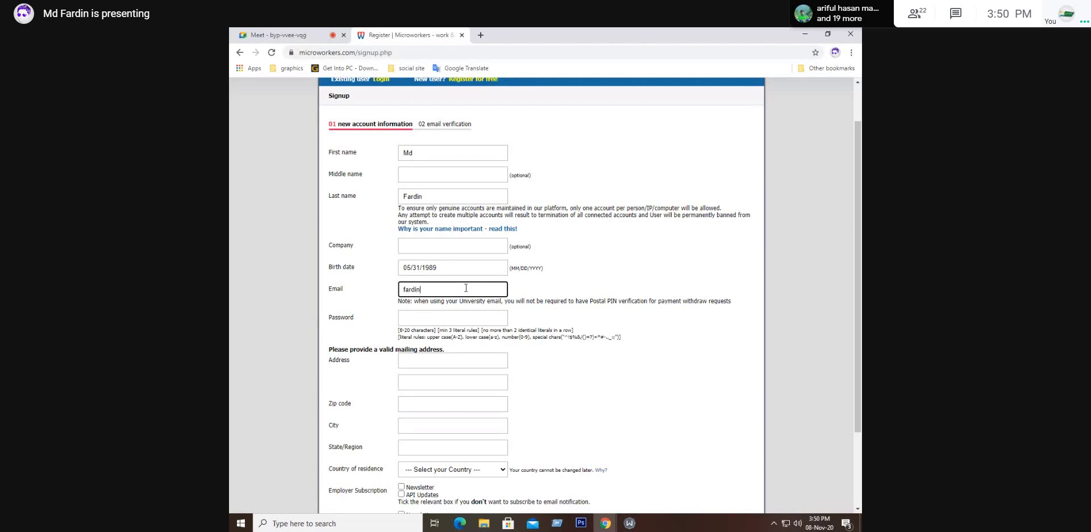
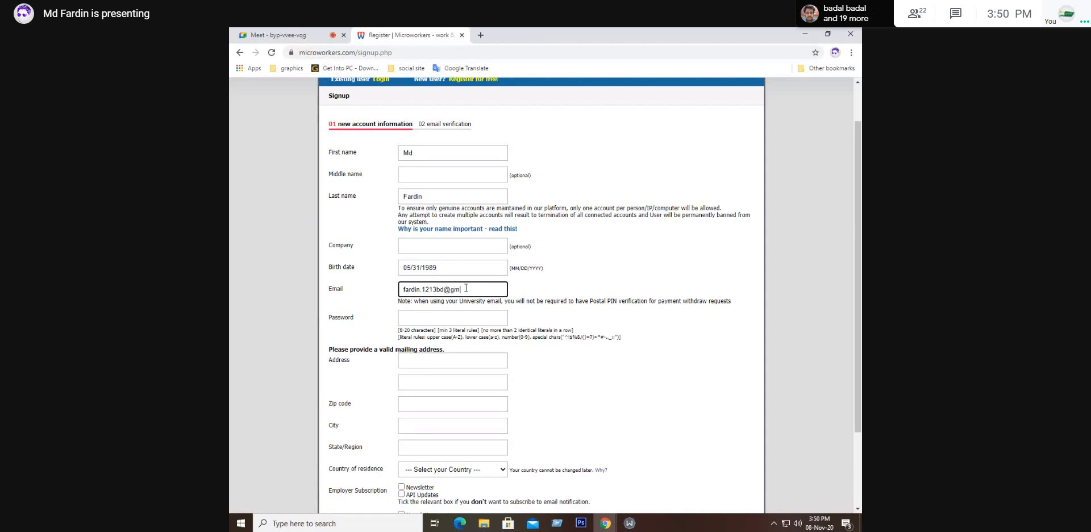
{"action": "left_click", "coordinate": [459, 317]}
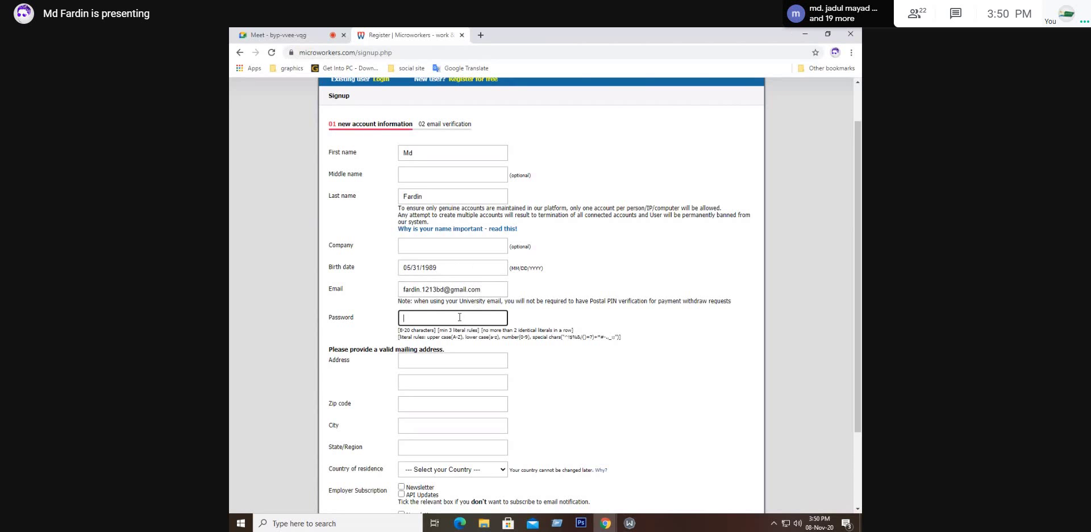
{"action": "type", "text": "•••••••••••"}
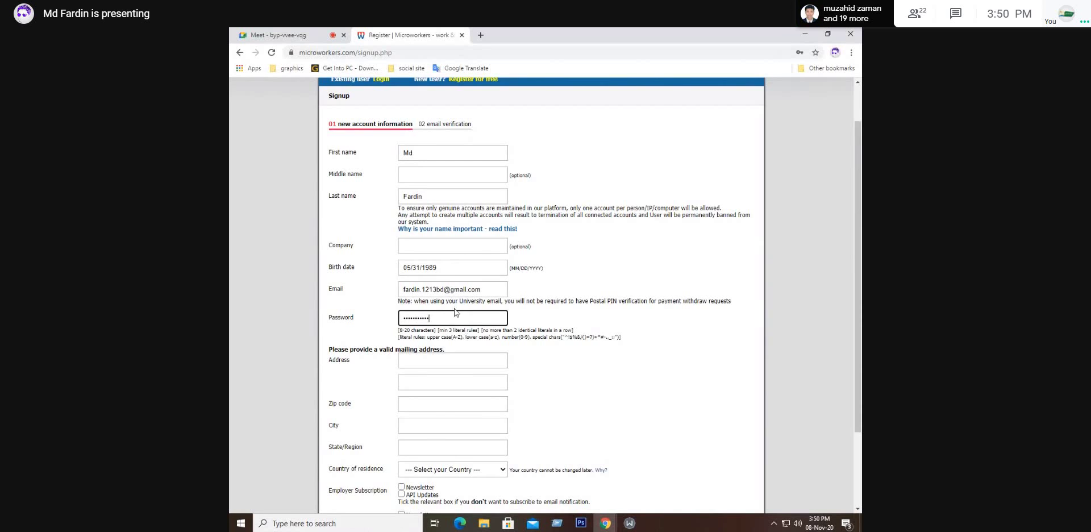
{"action": "scroll", "coordinate": [457, 329], "scroll_direction": "down", "scroll_amount": 1}
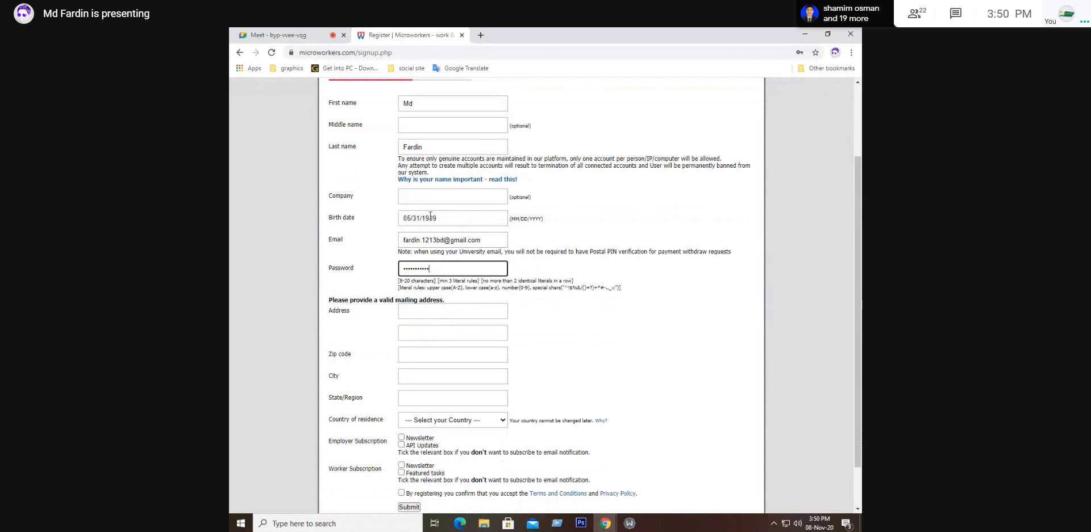
{"action": "scroll", "coordinate": [438, 199], "scroll_direction": "up", "scroll_amount": 1}
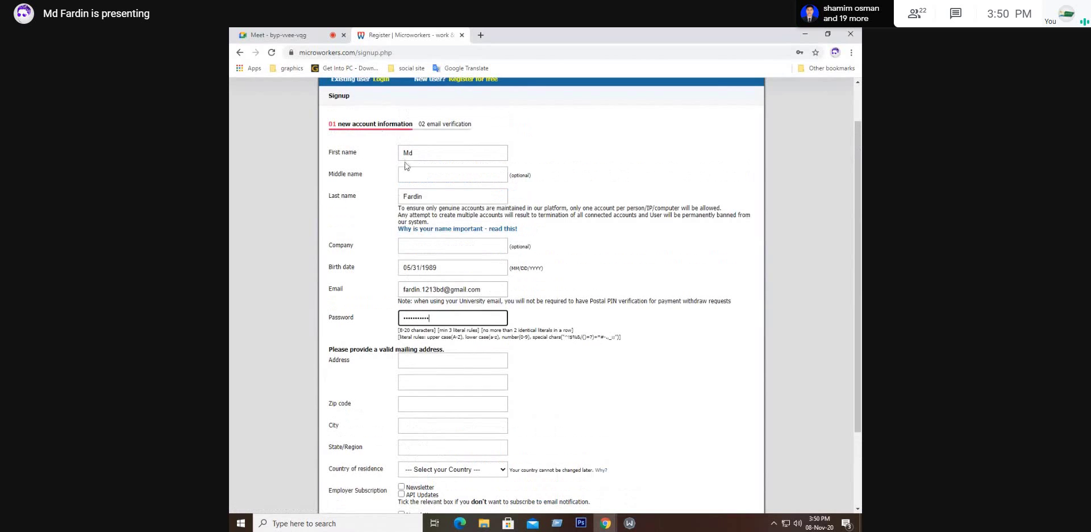
{"action": "scroll", "coordinate": [438, 256], "scroll_direction": "down", "scroll_amount": 2}
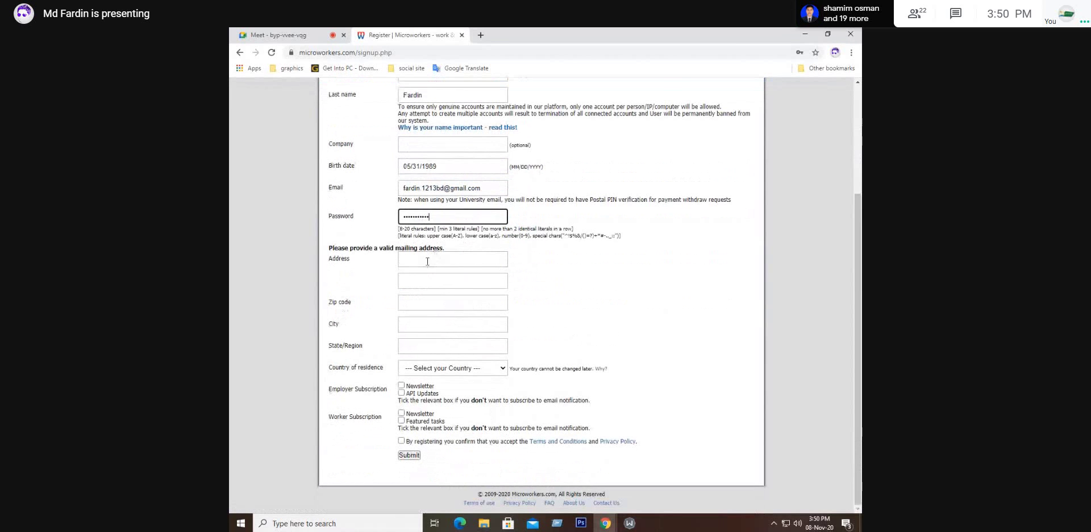
Type the street address on the first line and the area names on the second
{"action": "left_click", "coordinate": [447, 261]}
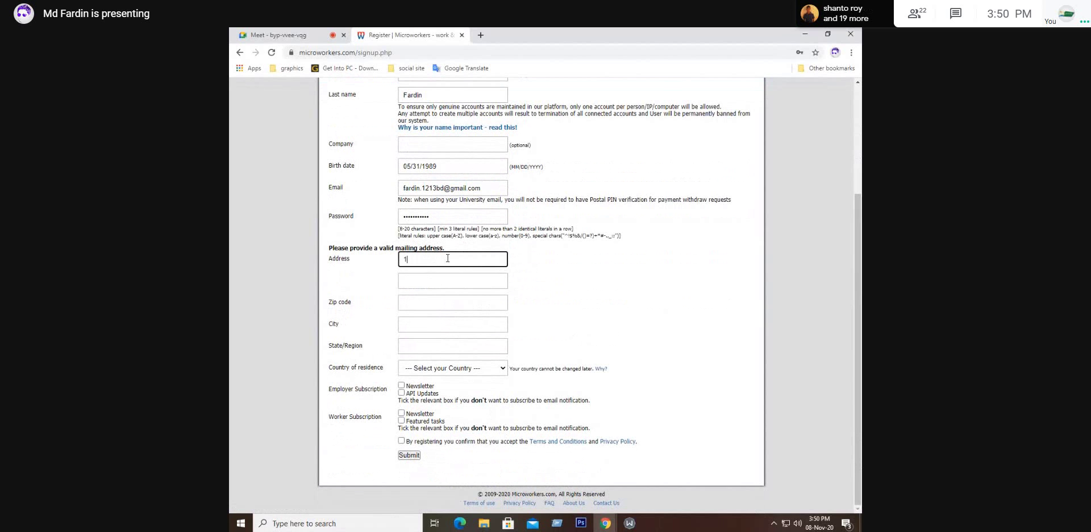
{"action": "type", "text": "10"}
{"action": "key", "text": "BackSpace"}
{"action": "key", "text": "BackSpace"}
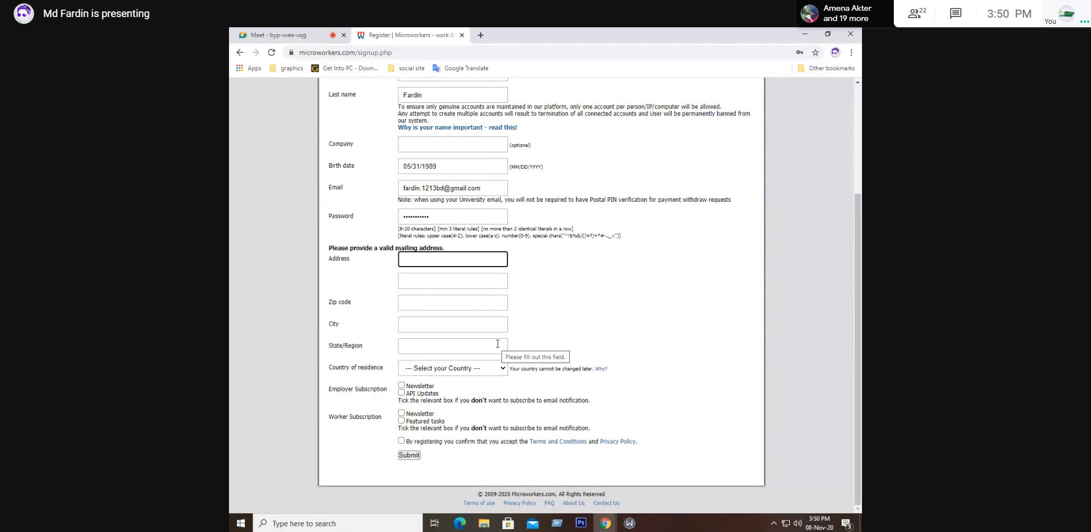
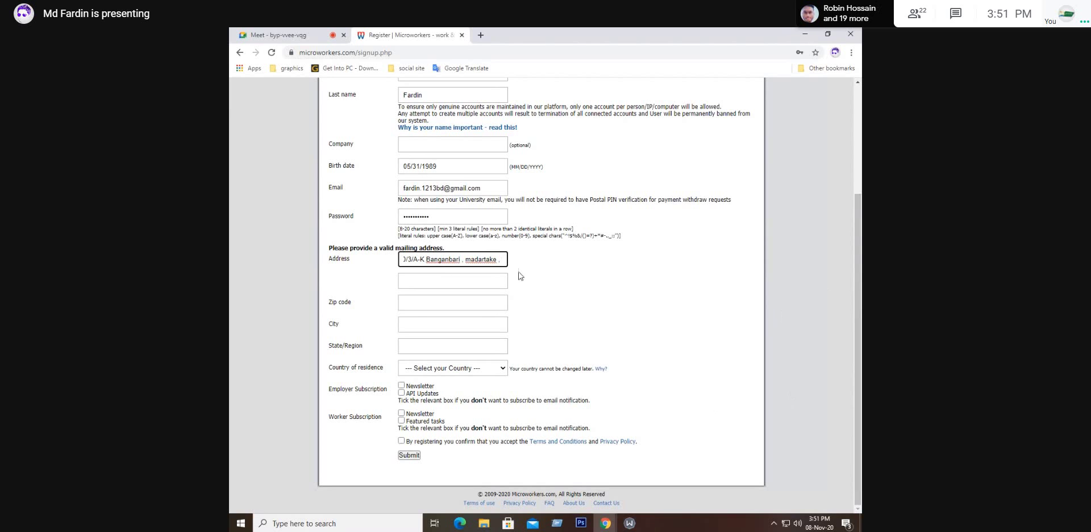
{"action": "left_click", "coordinate": [427, 286]}
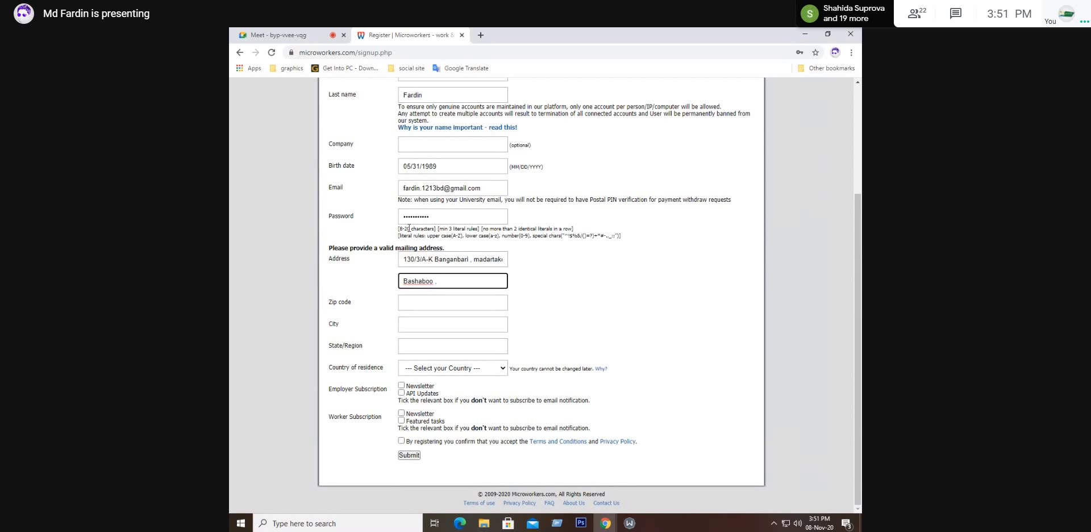
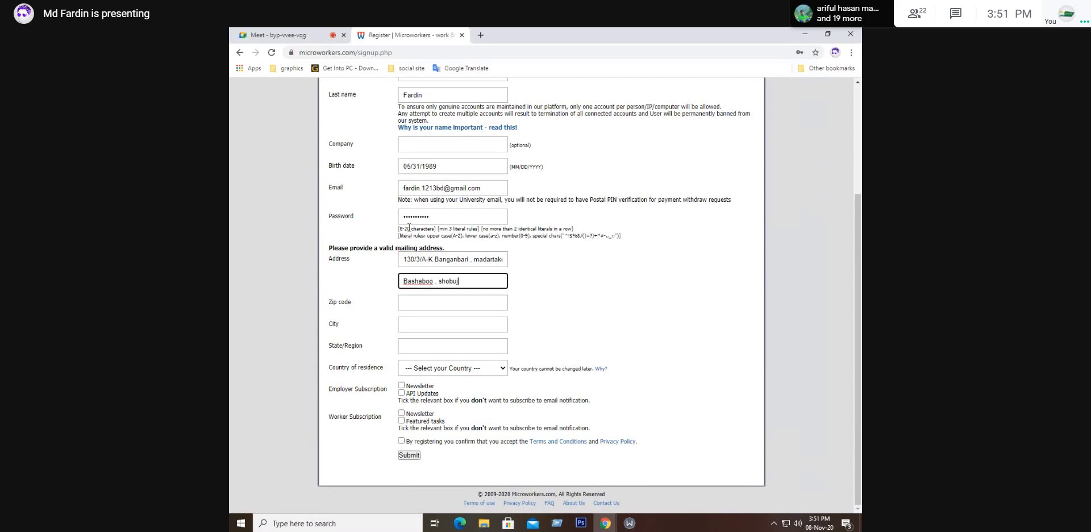
Enter the zip code, move the full address onto line one, clear line two, set city Dhaka
{"action": "left_click", "coordinate": [469, 307]}
{"action": "type", "text": "1214"}
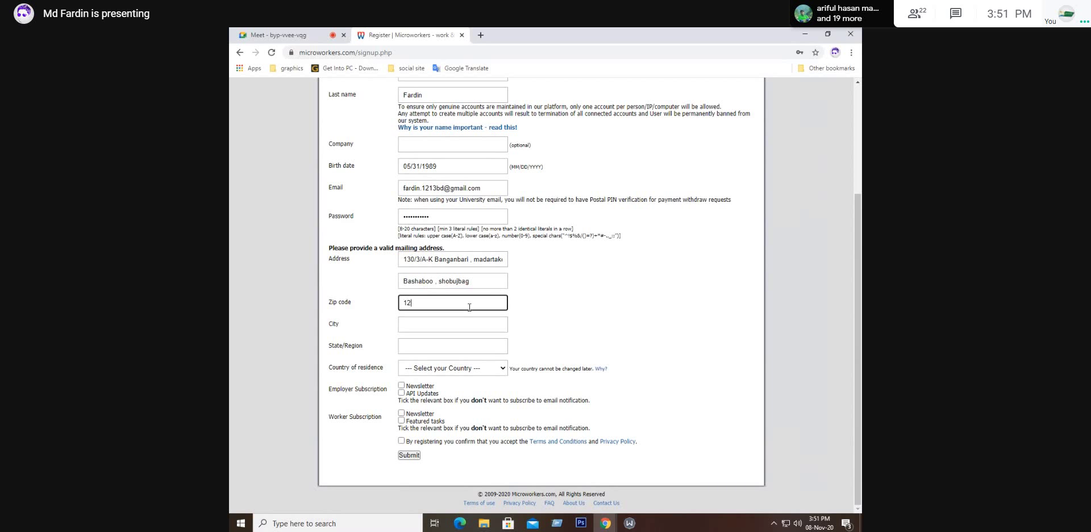
{"action": "left_click", "coordinate": [445, 324]}
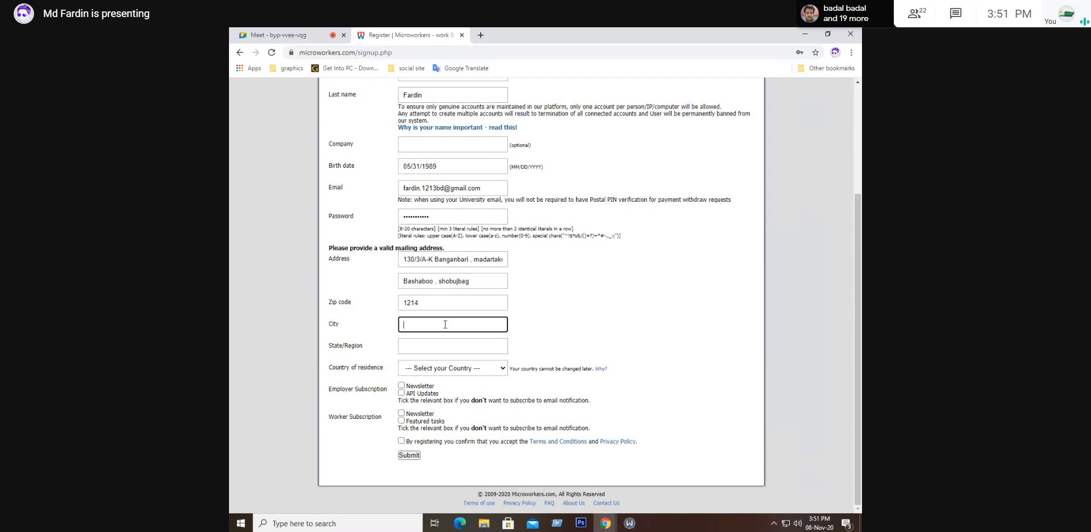
{"action": "left_click", "coordinate": [504, 261]}
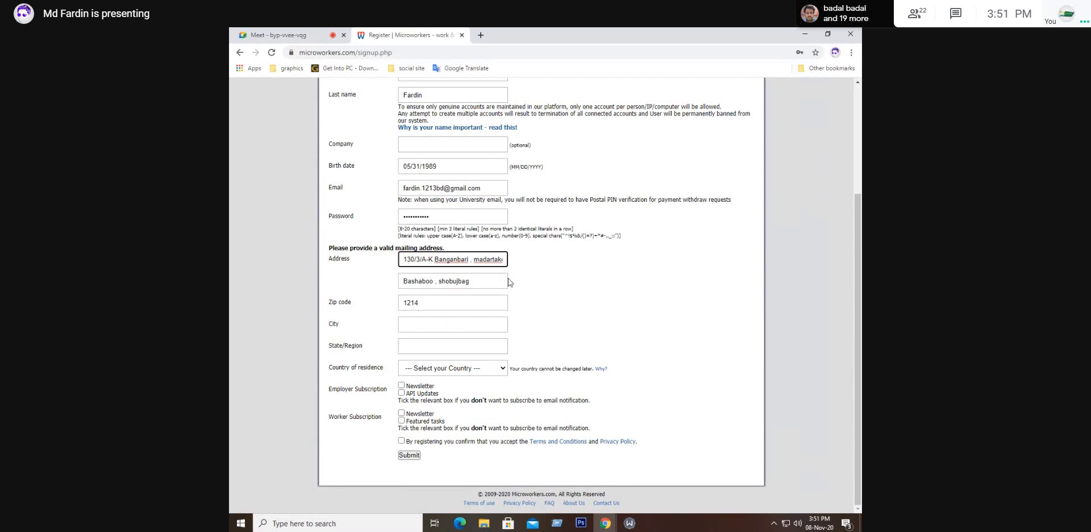
{"action": "key", "text": "BackSpace"}
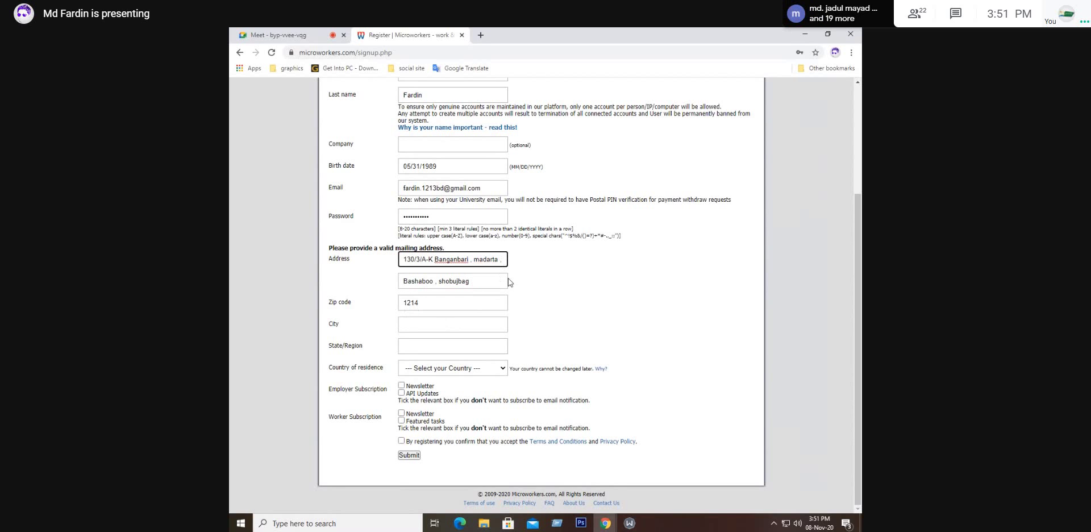
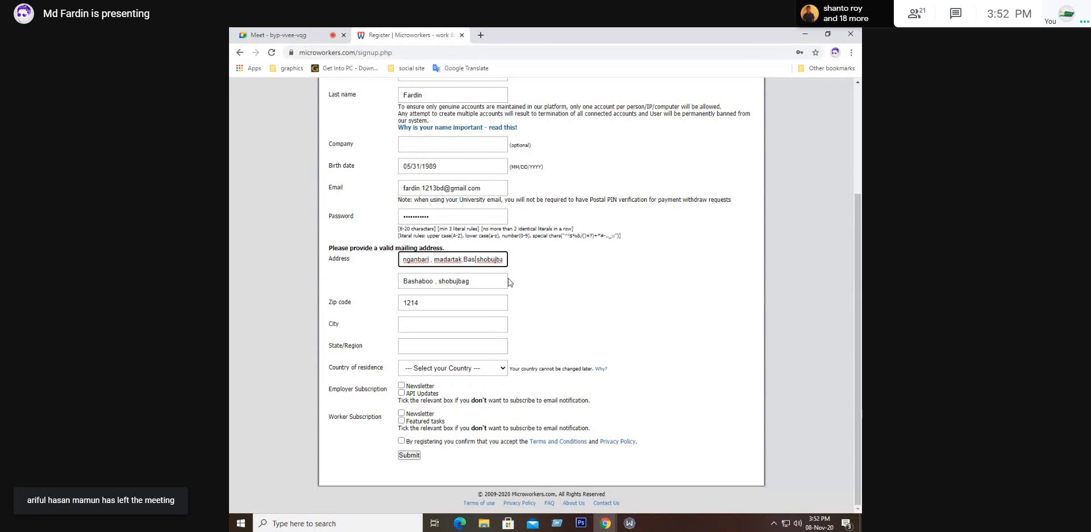
{"action": "left_click", "coordinate": [471, 284]}
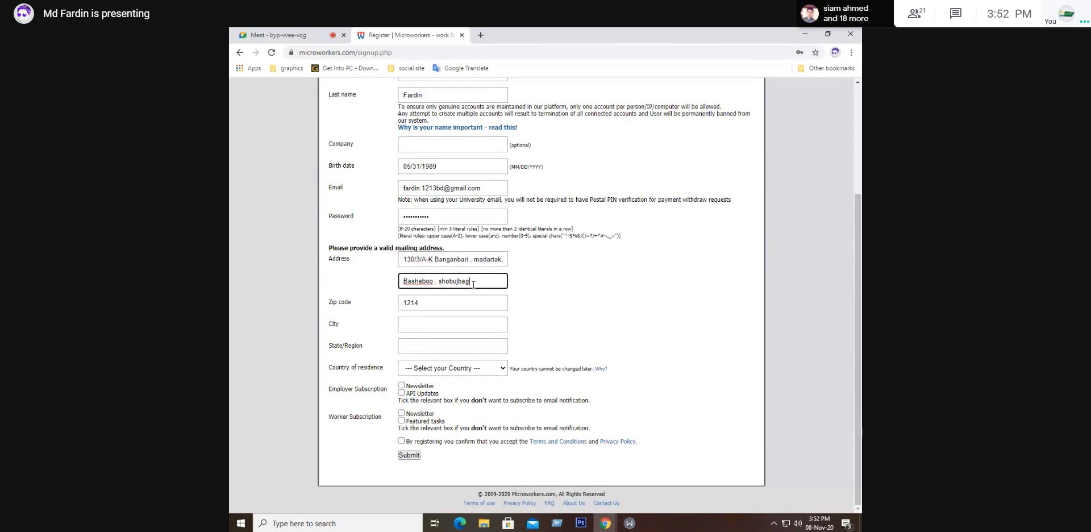
{"action": "key", "text": "BackSpace"}
{"action": "key", "text": "BackSpace"}
{"action": "key", "text": "BackSpace"}
{"action": "key", "text": "BackSpace"}
{"action": "key", "text": "BackSpace"}
{"action": "key", "text": "BackSpace"}
{"action": "key", "text": "BackSpace"}
{"action": "key", "text": "BackSpace"}
{"action": "key", "text": "BackSpace"}
{"action": "key", "text": "BackSpace"}
{"action": "key", "text": "BackSpace"}
{"action": "key", "text": "BackSpace"}
{"action": "key", "text": "BackSpace"}
{"action": "key", "text": "BackSpace"}
{"action": "key", "text": "BackSpace"}
{"action": "key", "text": "BackSpace"}
{"action": "key", "text": "BackSpace"}
{"action": "key", "text": "BackSpace"}
{"action": "key", "text": "BackSpace"}
{"action": "key", "text": "BackSpace"}
{"action": "left_click", "coordinate": [463, 325]}
{"action": "type", "text": "Dhaka"}
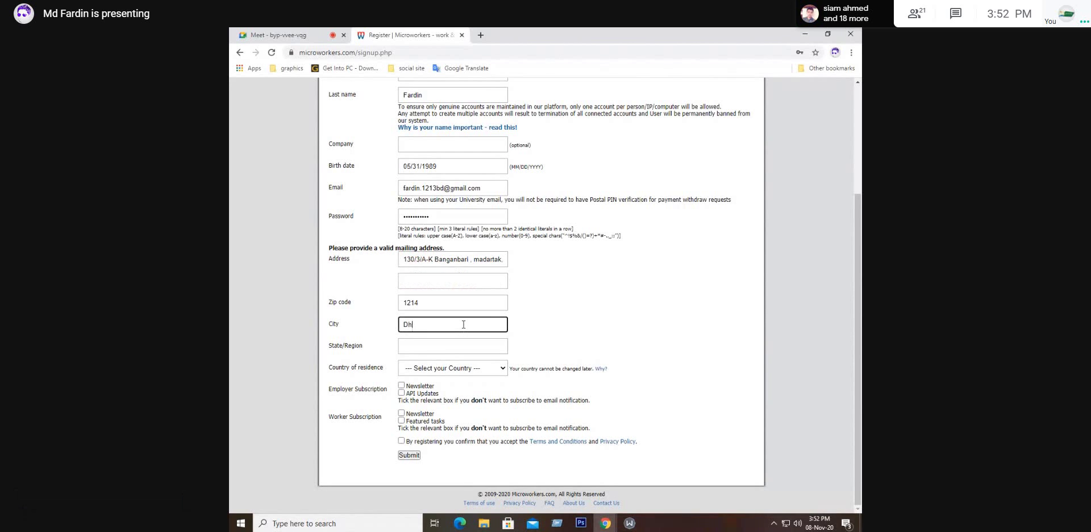
Correct the capitalisation of the area names in the first address line
{"action": "left_click", "coordinate": [482, 259]}
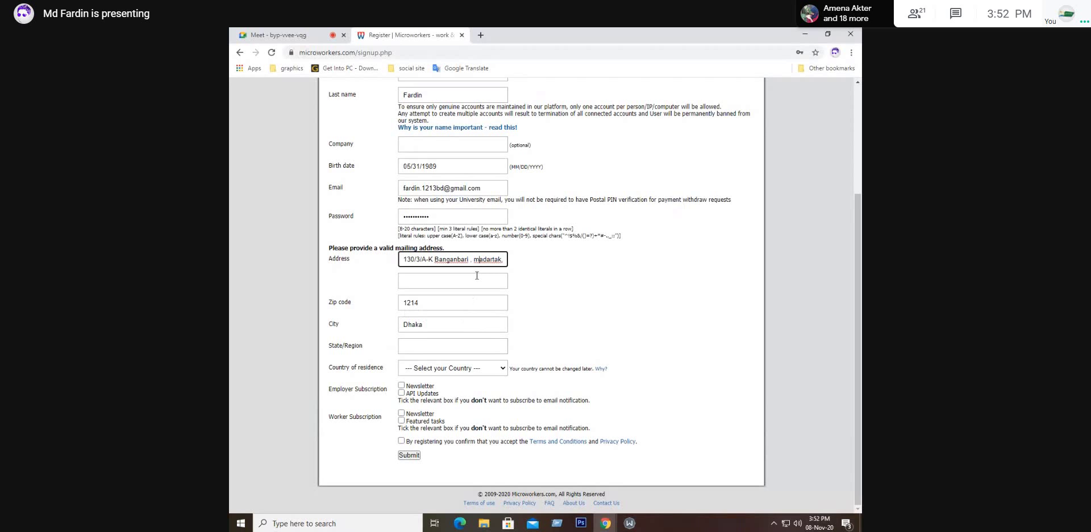
{"action": "key", "text": "BackSpace"}
{"action": "type", "text": "M"}
{"action": "key", "text": "Right"}
{"action": "key", "text": "Right"}
{"action": "key", "text": "Right"}
{"action": "key", "text": "Right"}
{"action": "key", "text": "Right"}
{"action": "key", "text": "Right"}
{"action": "key", "text": "Right"}
{"action": "key", "text": "Right"}
{"action": "key", "text": "Right"}
{"action": "key", "text": "Right"}
{"action": "key", "text": "Right"}
{"action": "key", "text": "Right"}
{"action": "key", "text": "Right"}
{"action": "type", "text": "oo, s"}
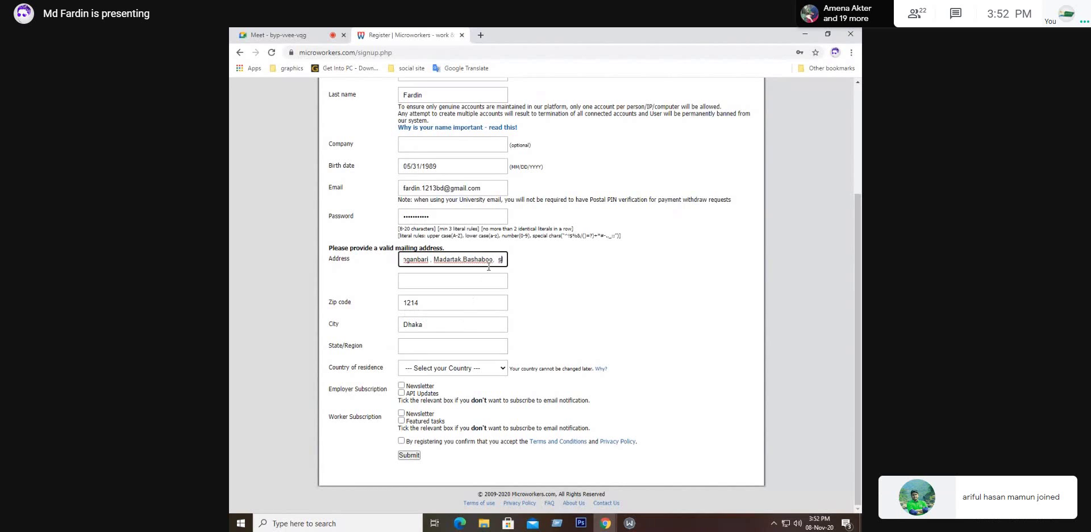
{"action": "key", "text": "BackSpace"}
{"action": "type", "text": "S"}
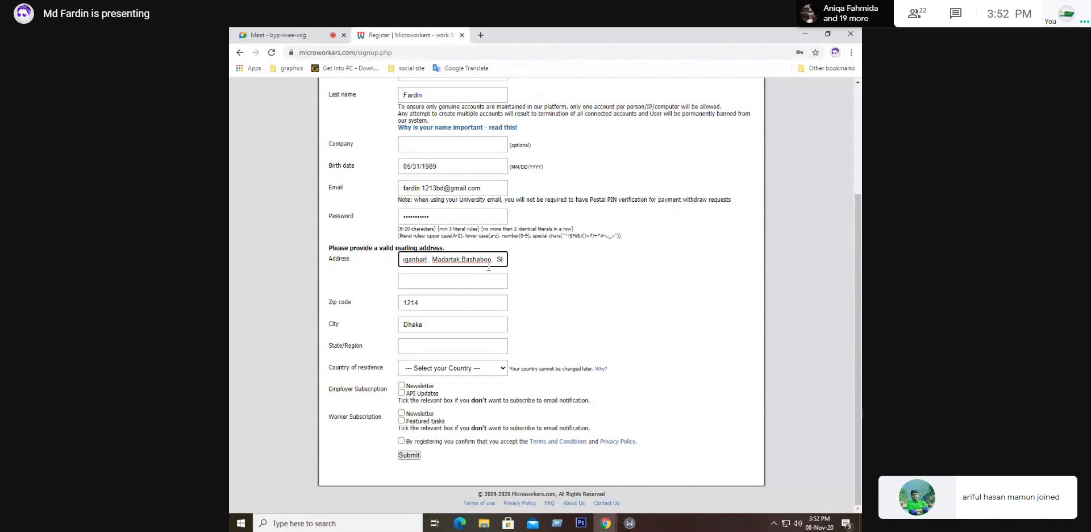
{"action": "left_click", "coordinate": [434, 347]}
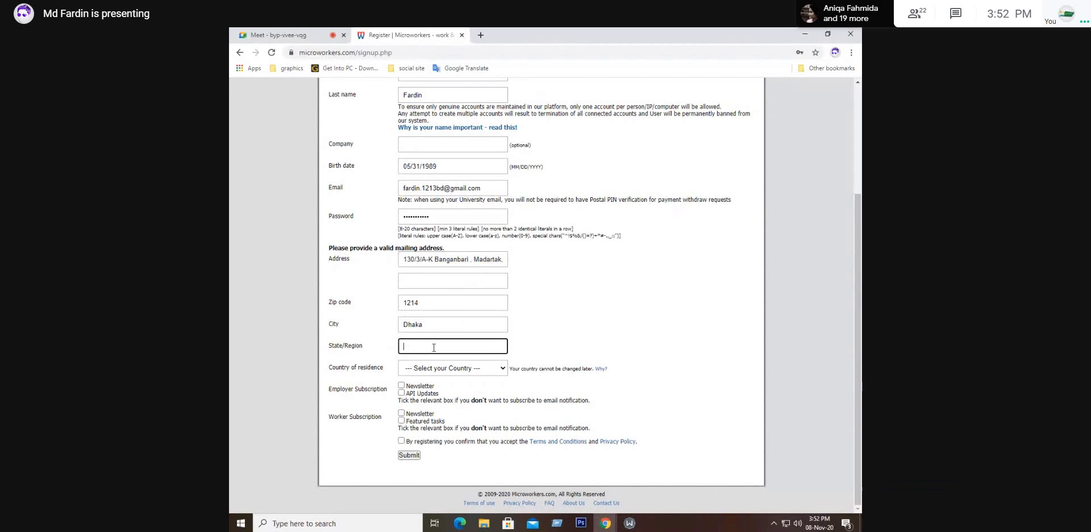
Set State/Region to Dhaka and Country to Bangladesh
{"action": "type", "text": "Dhaka"}
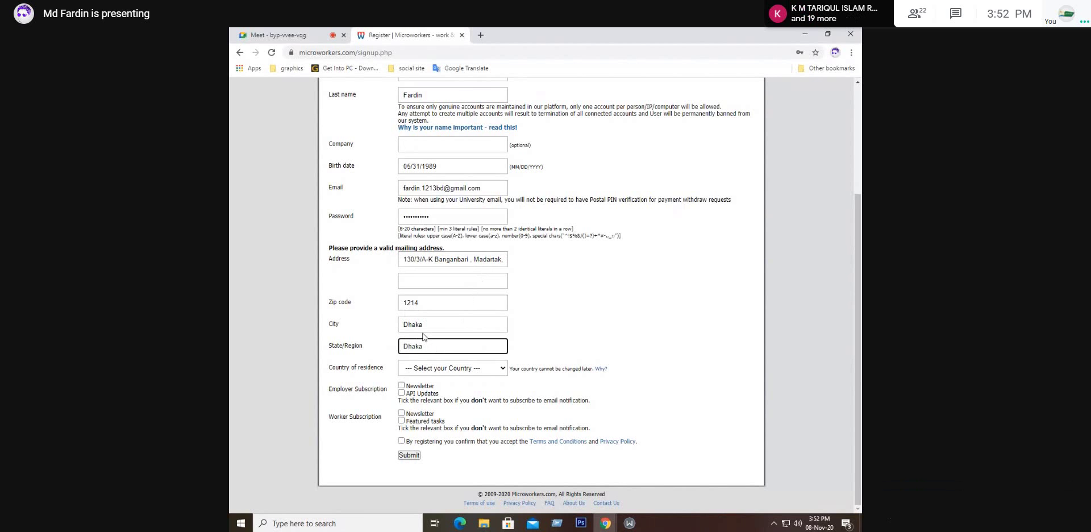
{"action": "left_click", "coordinate": [464, 368]}
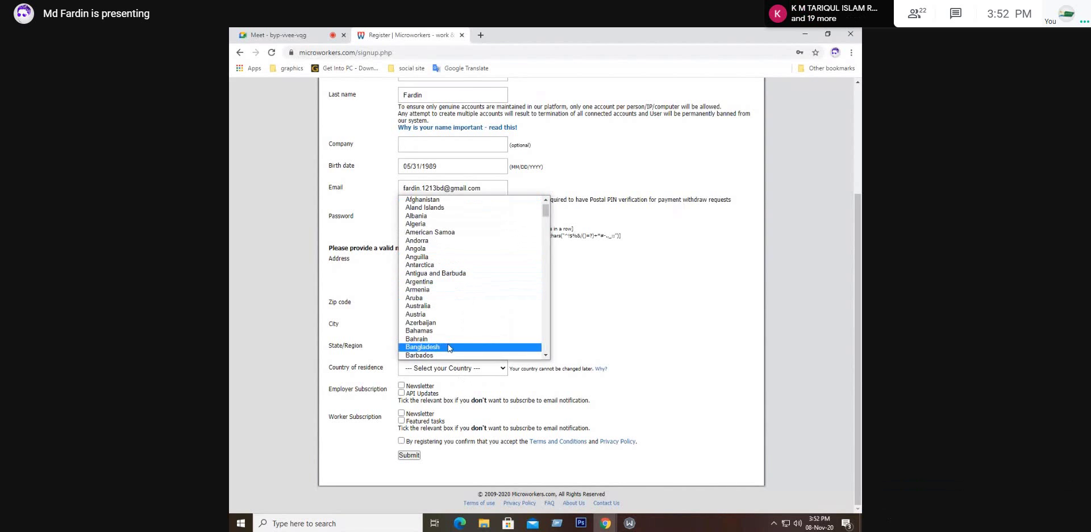
{"action": "left_click", "coordinate": [449, 348]}
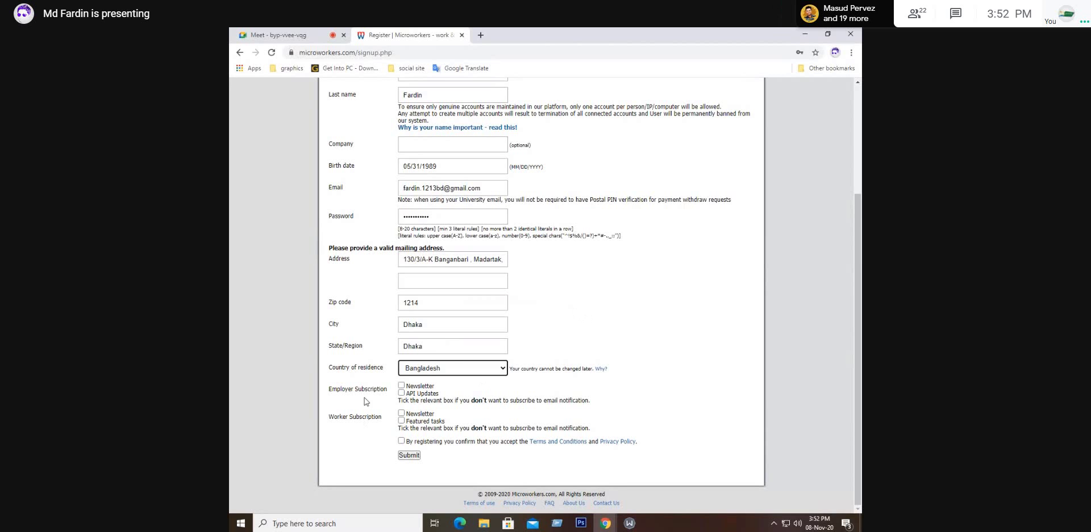
Opt out of the four e-mail subscriptions and accept the Terms and Privacy Policy
{"action": "left_click", "coordinate": [401, 385]}
{"action": "left_click", "coordinate": [401, 393]}
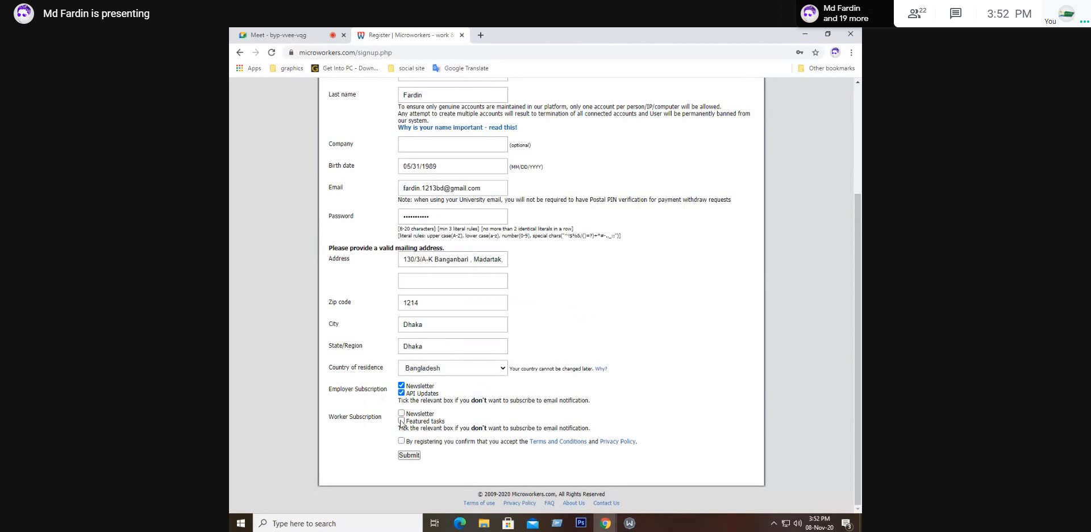
{"action": "left_click", "coordinate": [401, 420]}
{"action": "left_click", "coordinate": [401, 413]}
{"action": "left_click", "coordinate": [401, 440]}
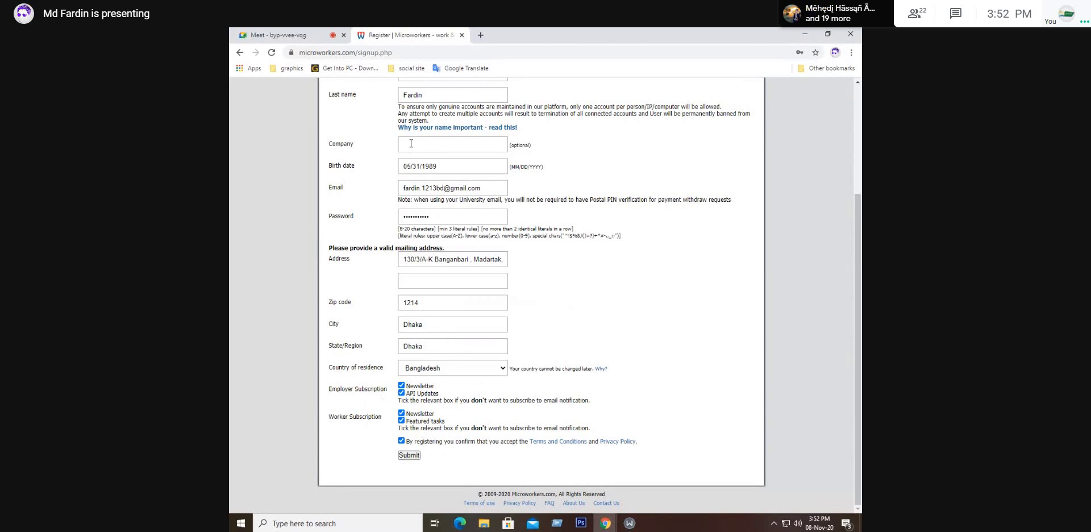
{"action": "scroll", "coordinate": [441, 164], "scroll_direction": "up", "scroll_amount": 3}
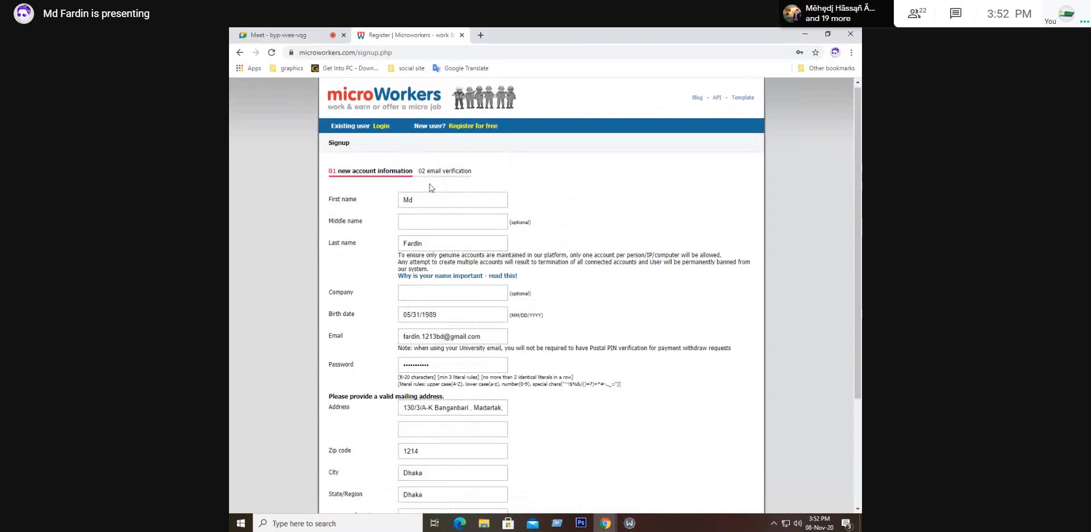
{"action": "scroll", "coordinate": [430, 188], "scroll_direction": "down", "scroll_amount": 3}
Submit the sign-up form, connect Windscribe to Best Location for a new IP, then resubmit
{"action": "left_click", "coordinate": [409, 455]}
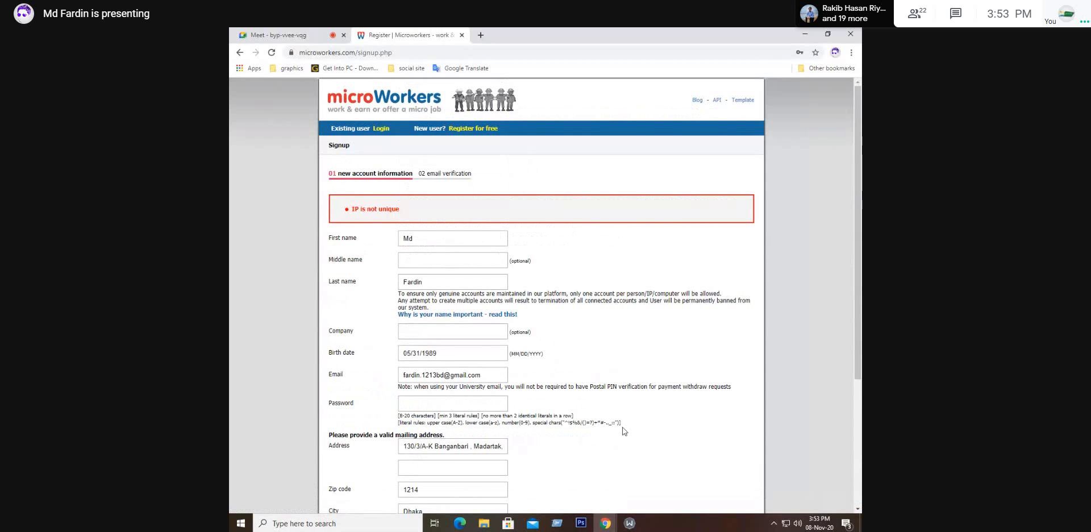
{"action": "left_click", "coordinate": [630, 524]}
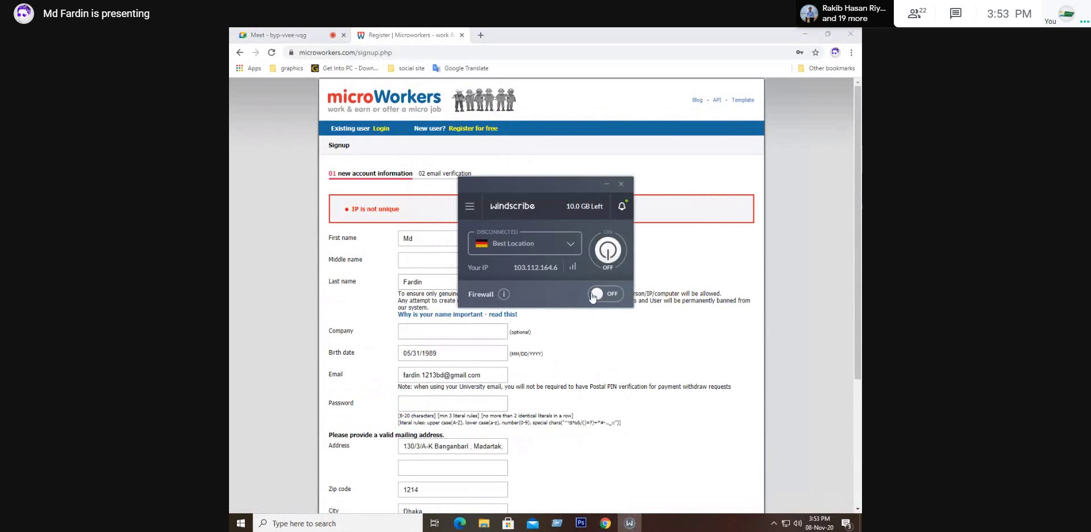
{"action": "left_click", "coordinate": [605, 259]}
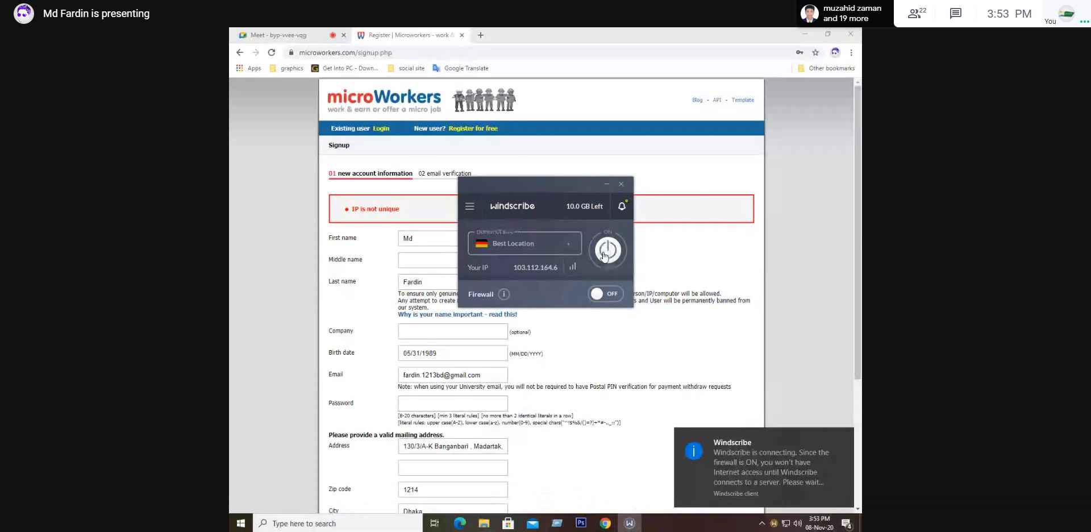
{"action": "key", "text": "ctrl+alt+p"}
{"action": "left_click", "coordinate": [301, 456]}
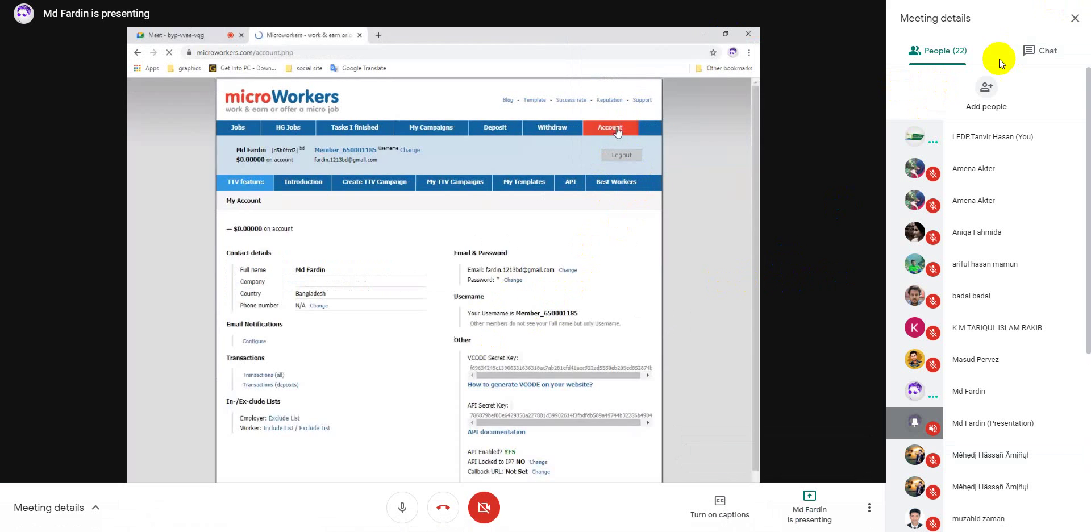
Hide the Google Meet participants panel covering the phone-update page
{"action": "left_click", "coordinate": [1063, 21]}
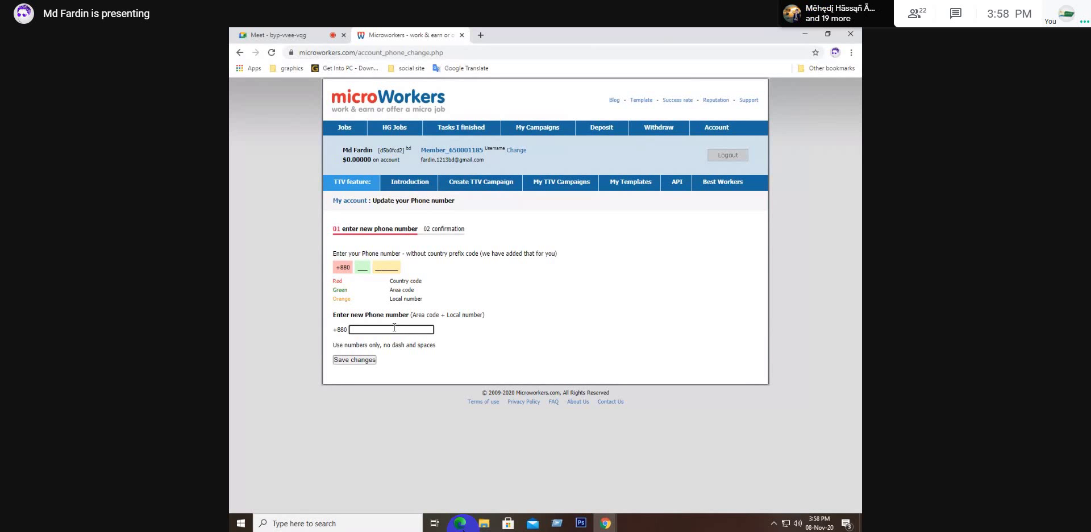
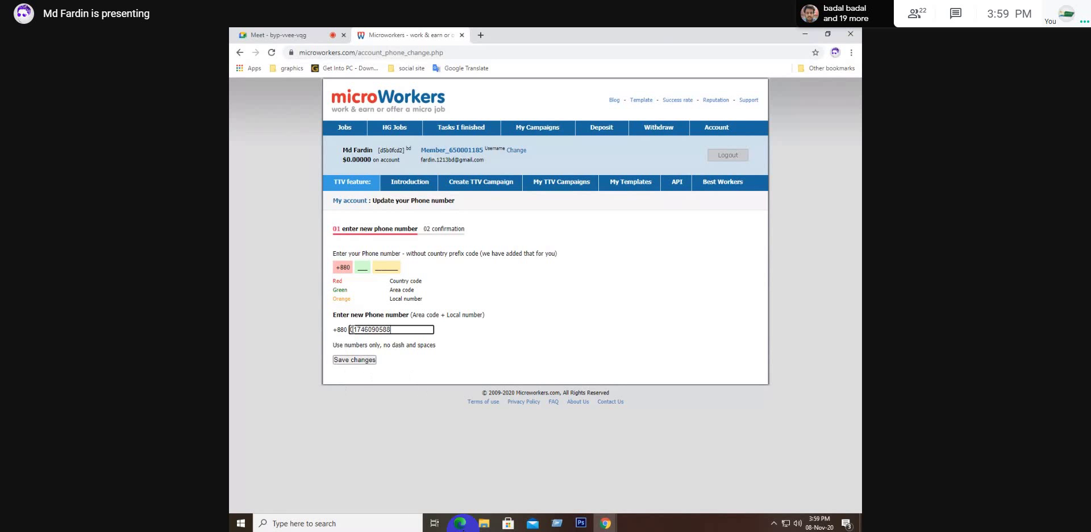
Enter the new phone number without its leading 0 and save the change
{"action": "key", "text": "Home"}
{"action": "key", "text": "Delete"}
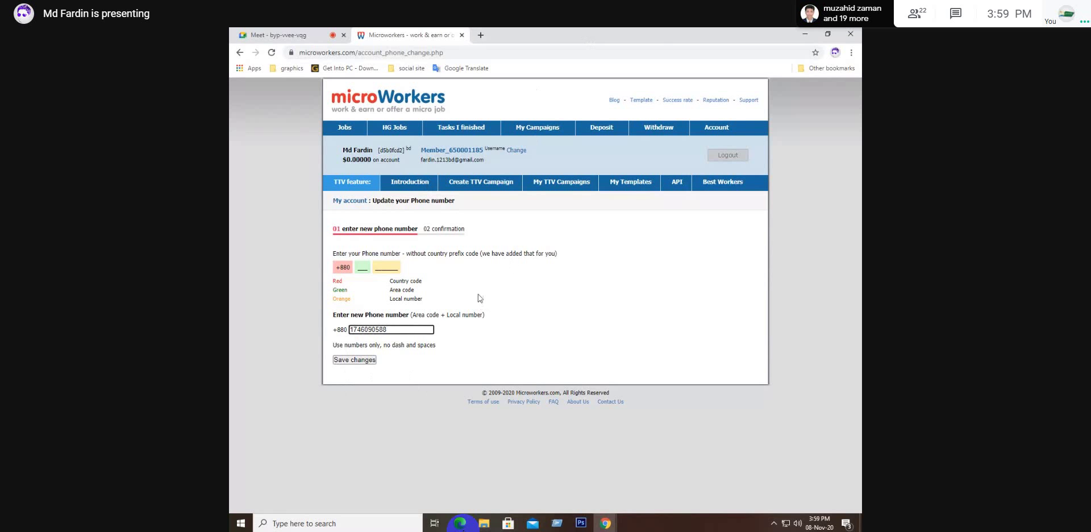
{"action": "left_click", "coordinate": [368, 359]}
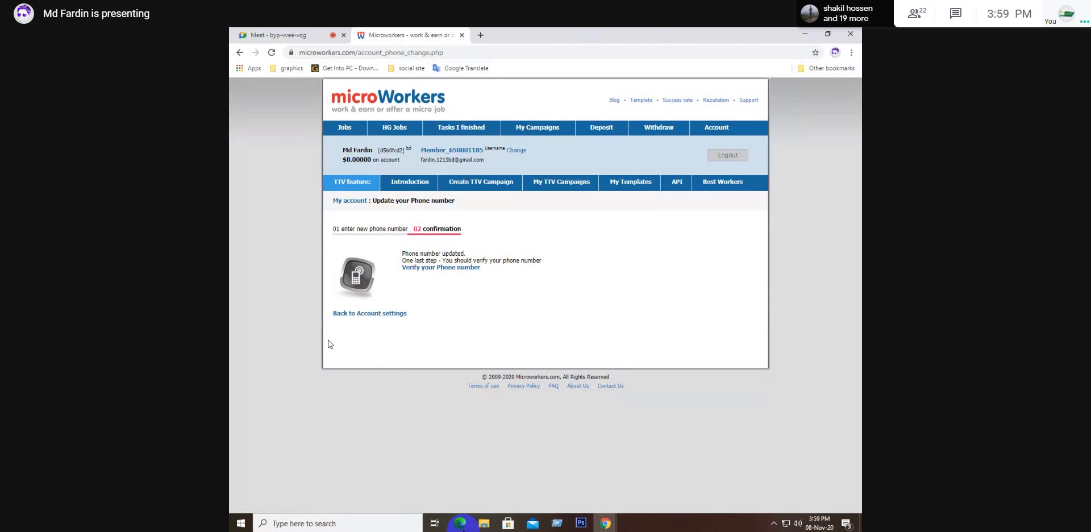
Start phone verification, then go to the Account overview page
{"action": "left_click", "coordinate": [468, 272]}
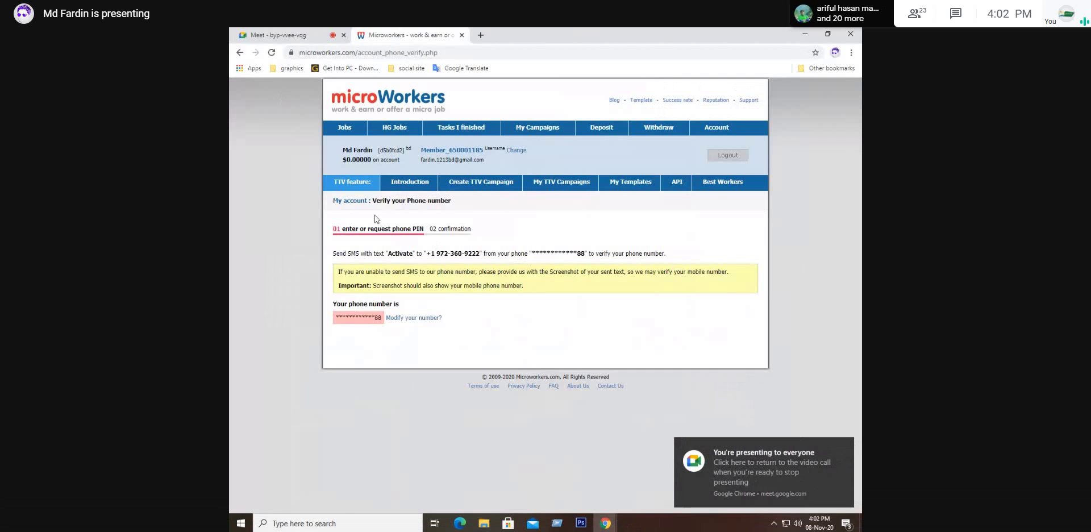
{"action": "left_click", "coordinate": [714, 132]}
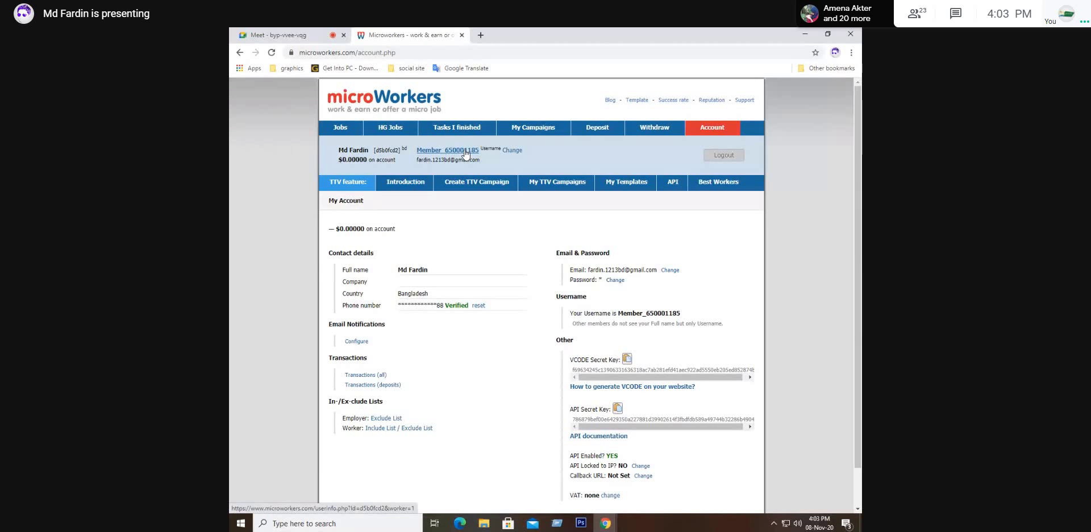
Open the Change Username page from the link beside the current username
{"action": "left_click", "coordinate": [513, 154]}
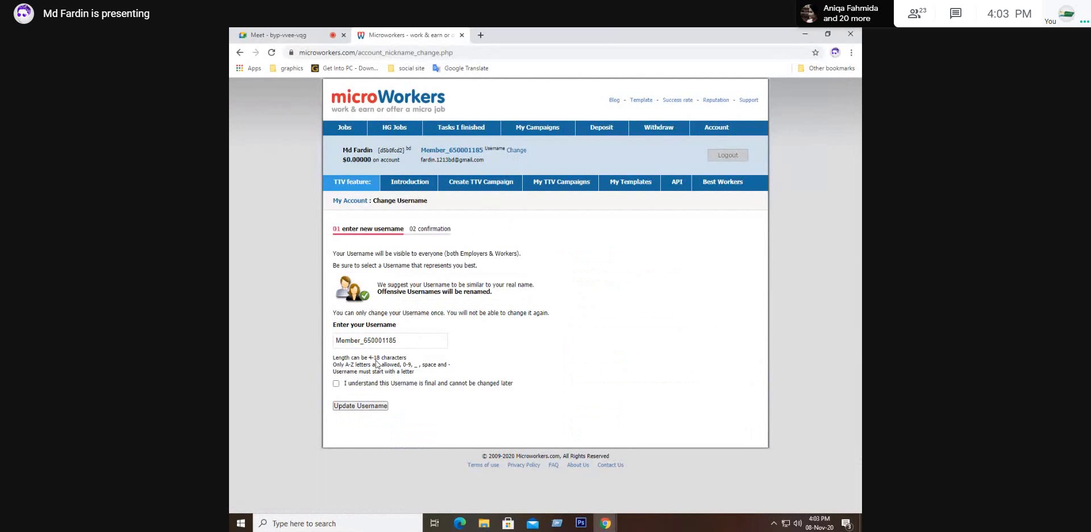
Replace the username with the new one, confirm it as final, select the profile URL, and return to Meet
{"action": "left_click", "coordinate": [406, 339]}
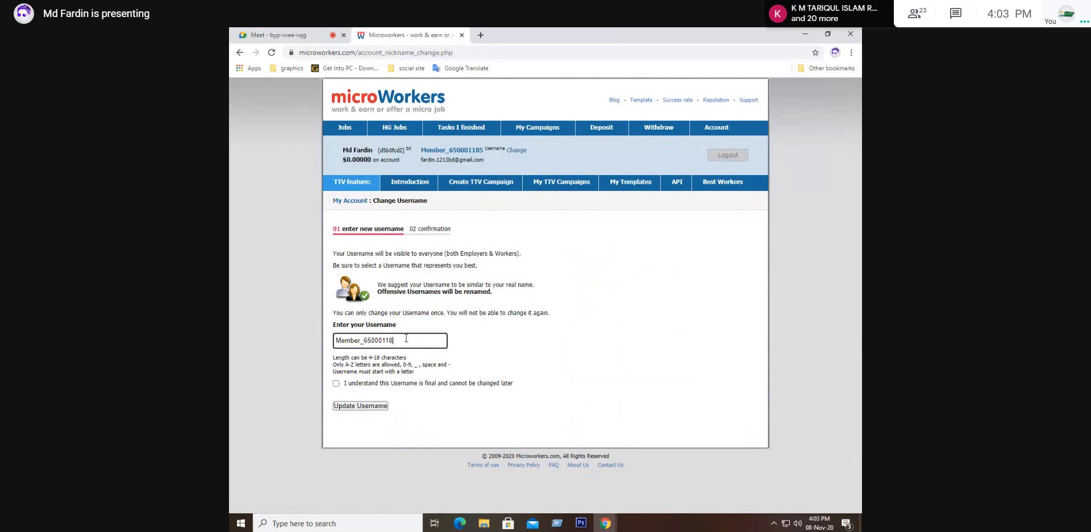
{"action": "key", "text": "BackSpace"}
{"action": "key", "text": "BackSpace"}
{"action": "key", "text": "BackSpace"}
{"action": "key", "text": "BackSpace"}
{"action": "key", "text": "BackSpace"}
{"action": "key", "text": "BackSpace"}
{"action": "key", "text": "BackSpace"}
{"action": "key", "text": "BackSpace"}
{"action": "key", "text": "BackSpace"}
{"action": "key", "text": "BackSpace"}
{"action": "key", "text": "BackSpace"}
{"action": "key", "text": "BackSpace"}
{"action": "key", "text": "BackSpace"}
{"action": "key", "text": "BackSpace"}
{"action": "key", "text": "BackSpace"}
{"action": "type", "text": "Fardin"}
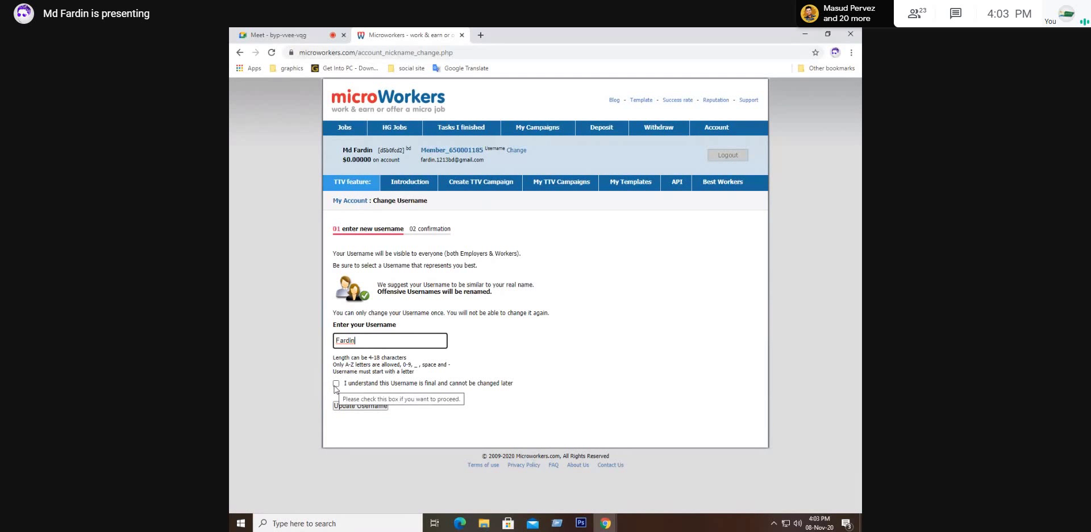
{"action": "type", "text": "1213"}
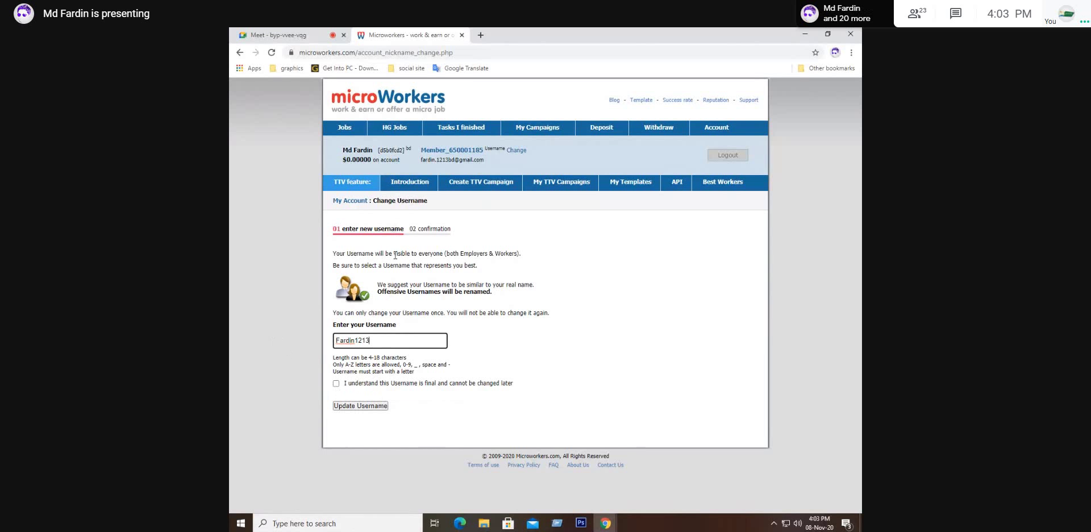
{"action": "left_click", "coordinate": [341, 385]}
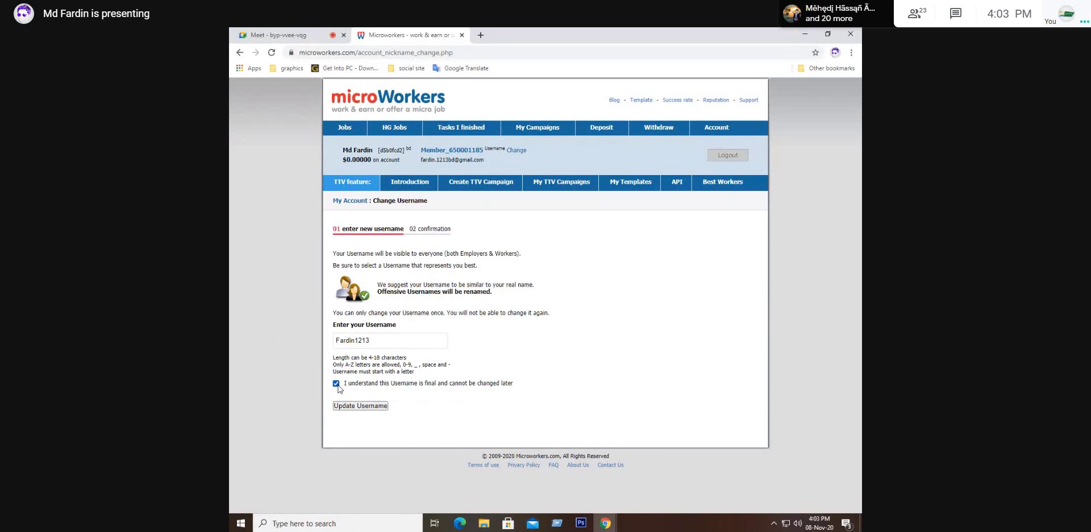
{"action": "left_click", "coordinate": [353, 406]}
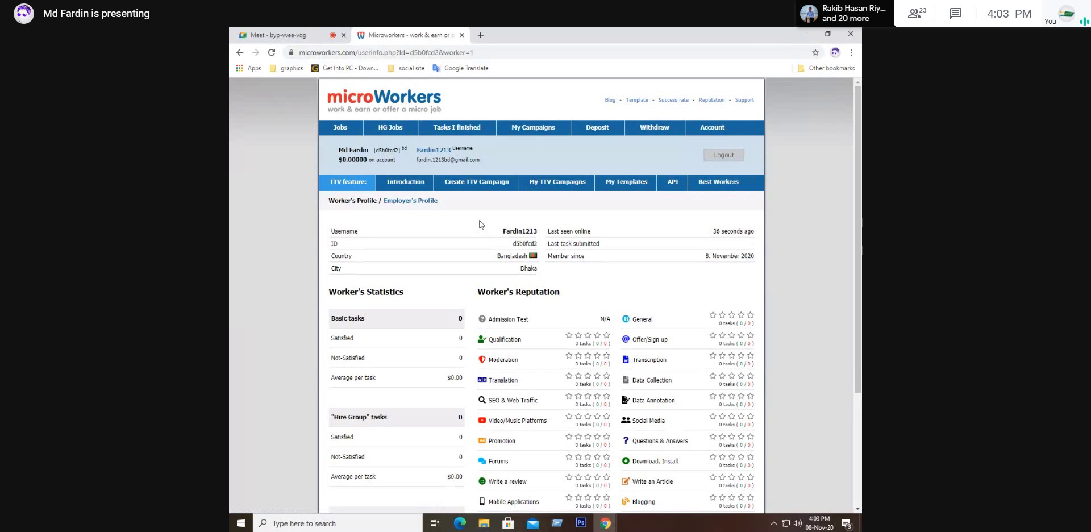
{"action": "left_click", "coordinate": [478, 53]}
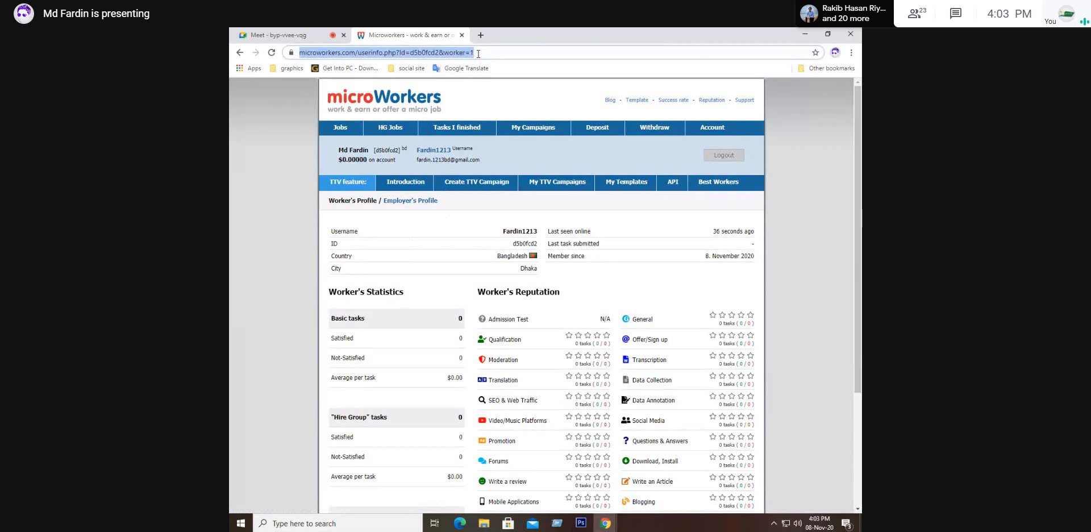
{"action": "left_click", "coordinate": [273, 35]}
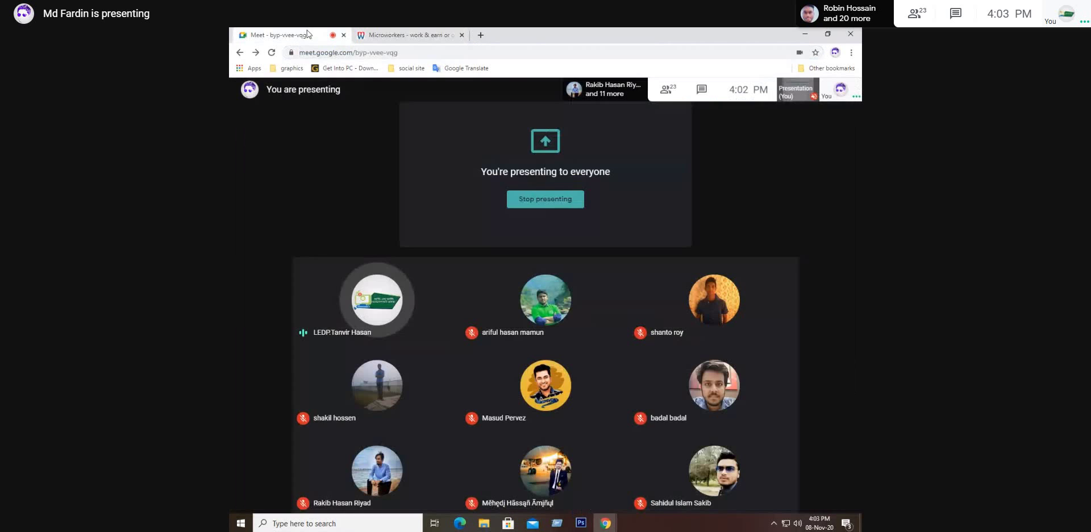
Copy the 3:31 PM spreadsheet link from the Meet chat and resend it to everyone
{"action": "left_click", "coordinate": [702, 93]}
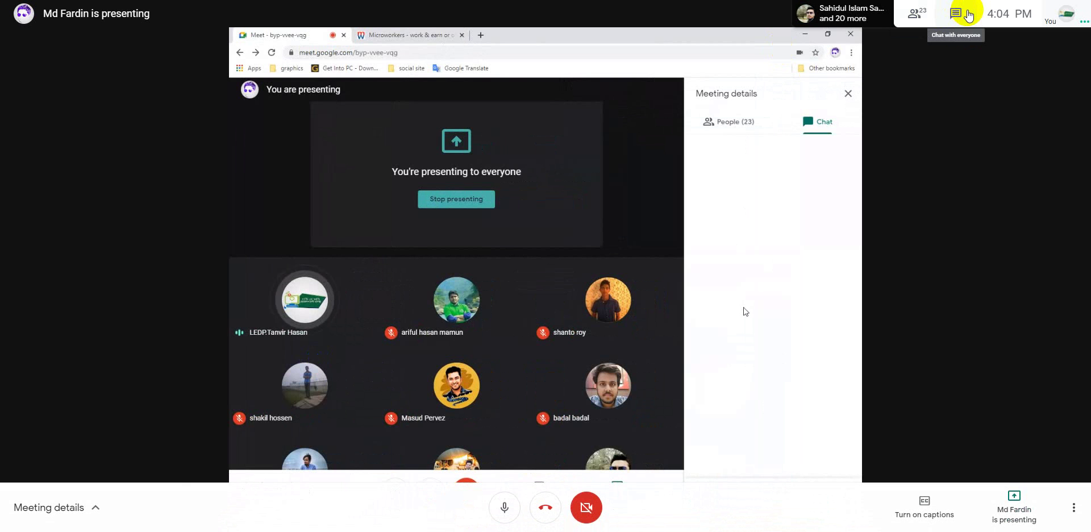
{"action": "left_click", "coordinate": [963, 17]}
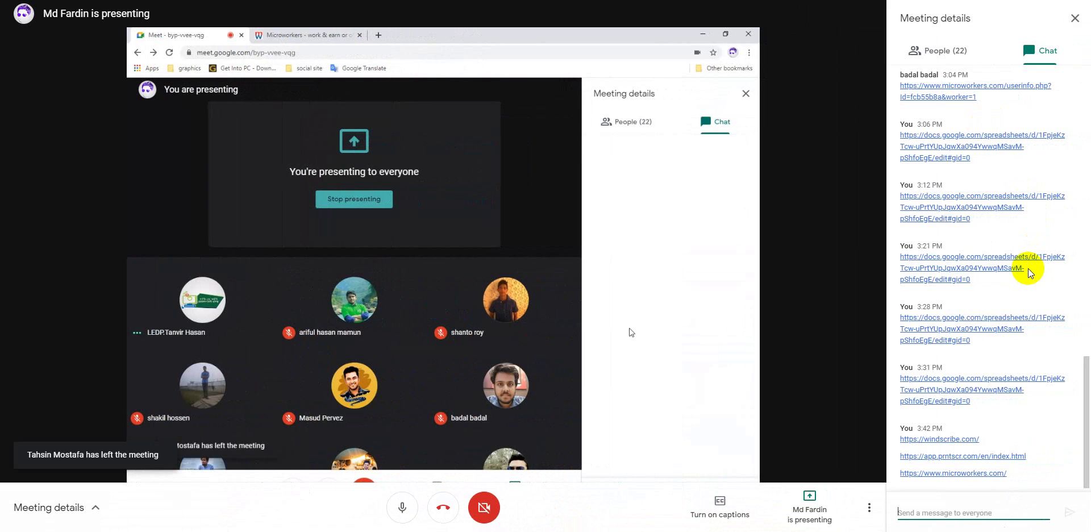
{"action": "left_click_drag", "start_coordinate": [970, 402], "coordinate": [898, 377]}
{"action": "key", "text": "super+c"}
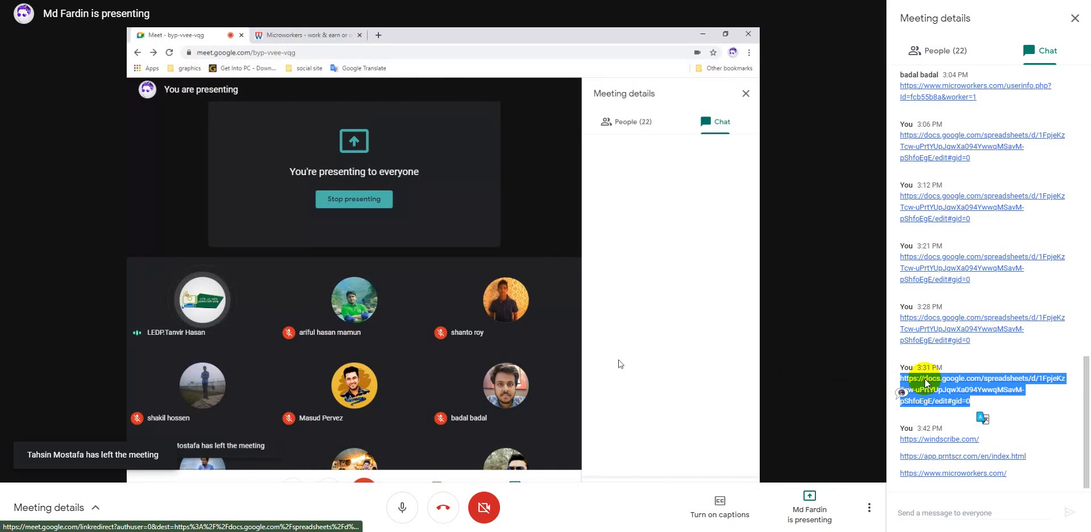
{"action": "right_click", "coordinate": [910, 389]}
{"action": "left_click", "coordinate": [908, 506]}
{"action": "right_click", "coordinate": [932, 508]}
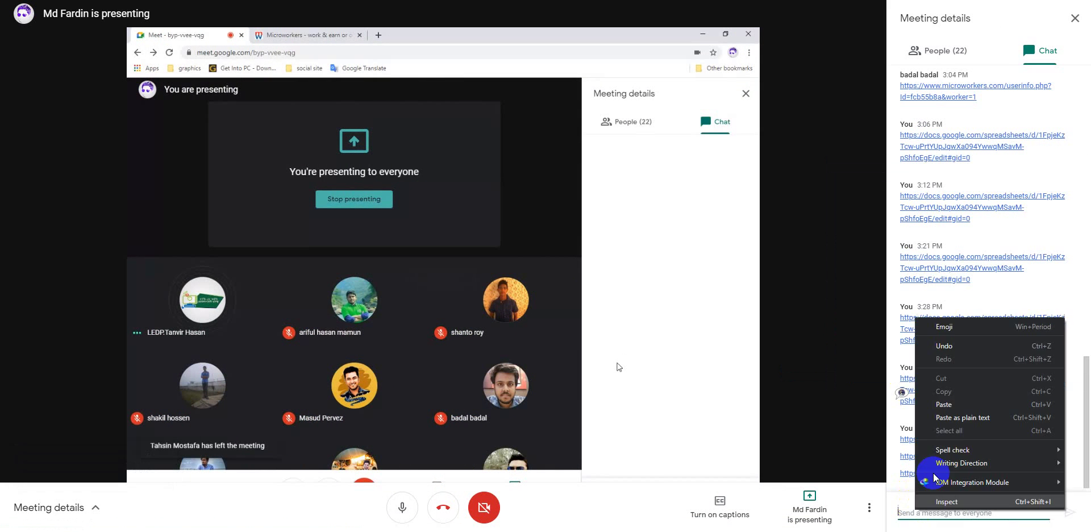
{"action": "left_click", "coordinate": [947, 404]}
{"action": "key", "text": "Return"}
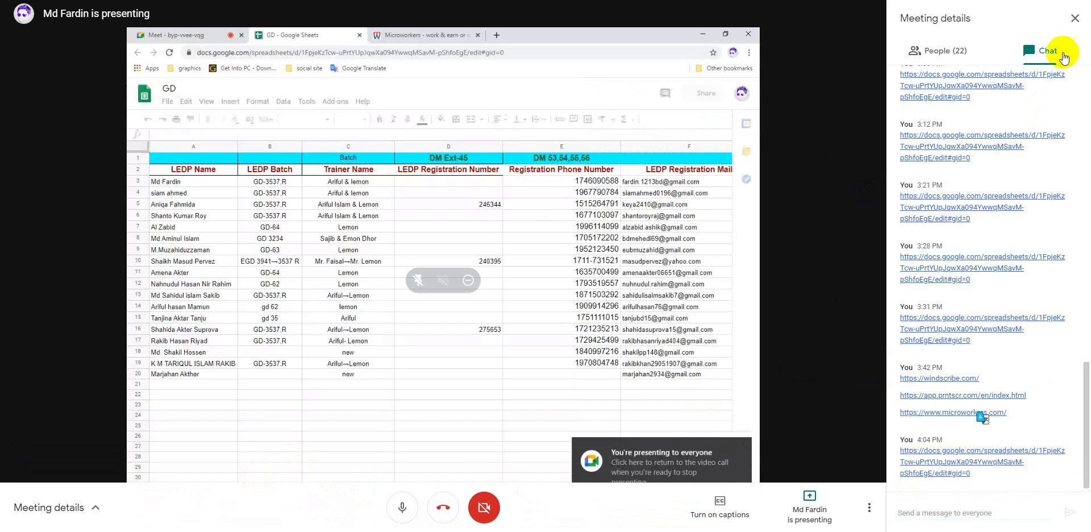
Close the Meet chat panel so the GD spreadsheet fills the view
{"action": "left_click", "coordinate": [1075, 17]}
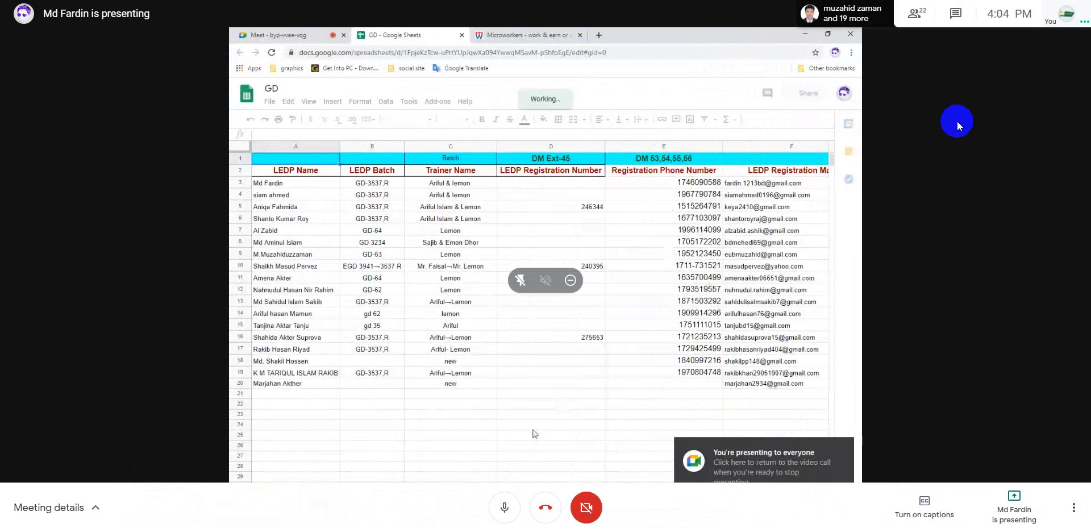